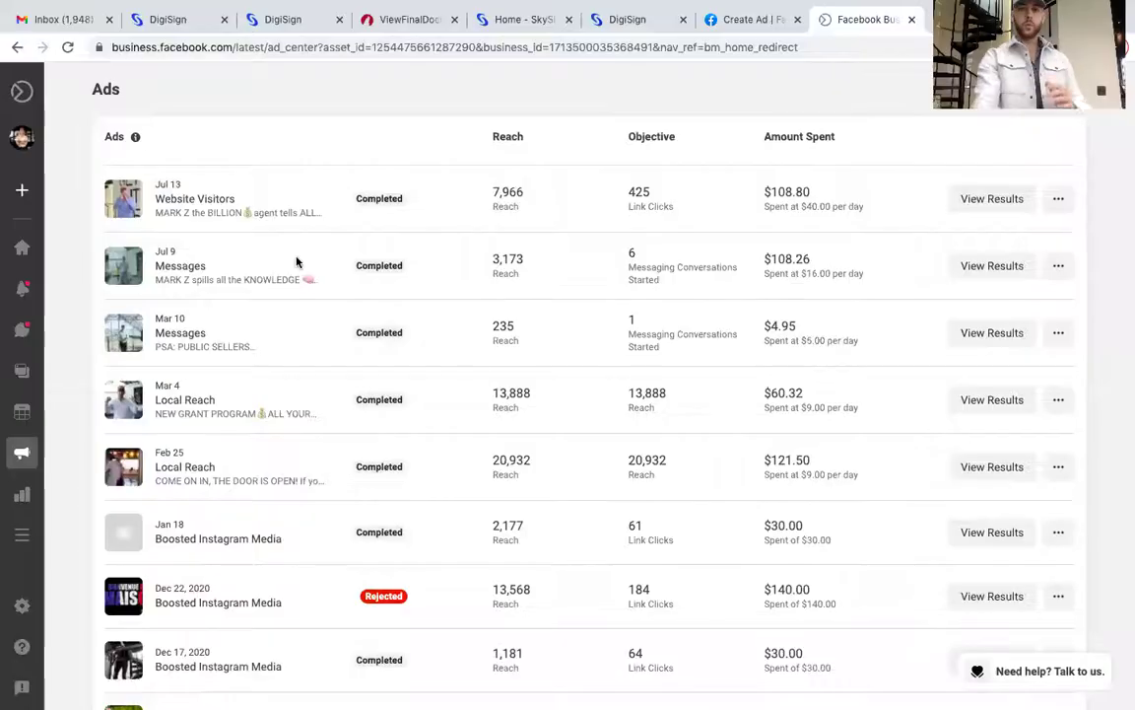
- Open the account switcher from the sidebar avatar to list business accounts and pages
click(27, 138)
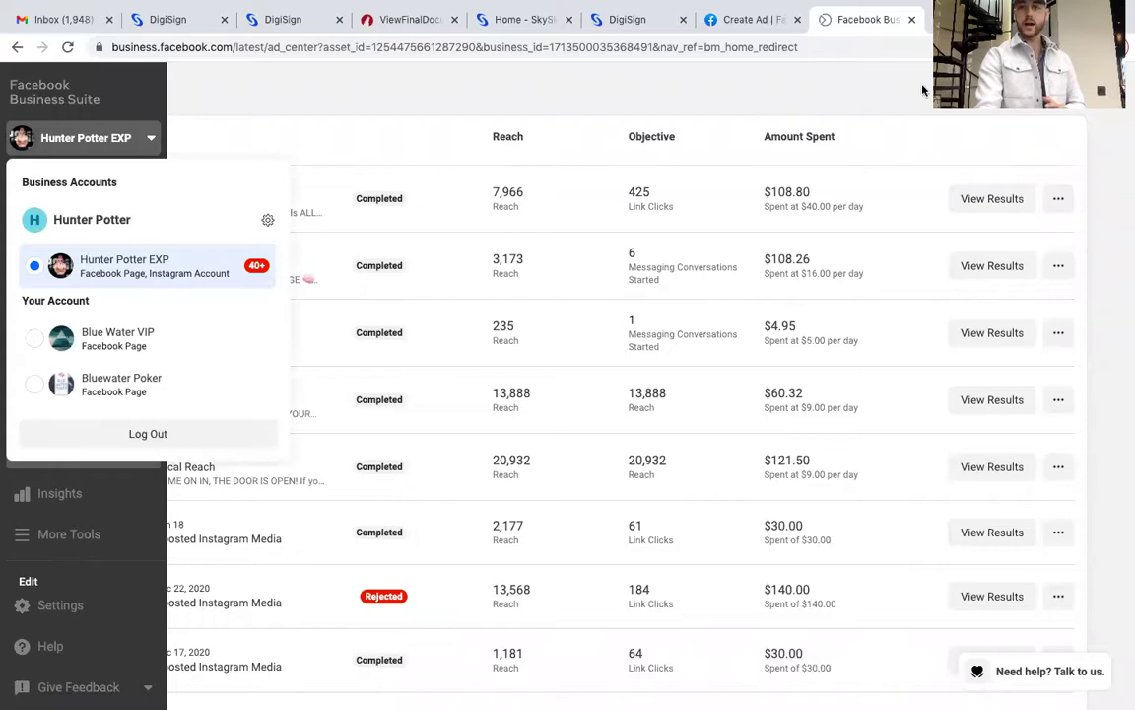
- Close the accounts list and start a new ad using the Get More Messages goal
click(830, 75)
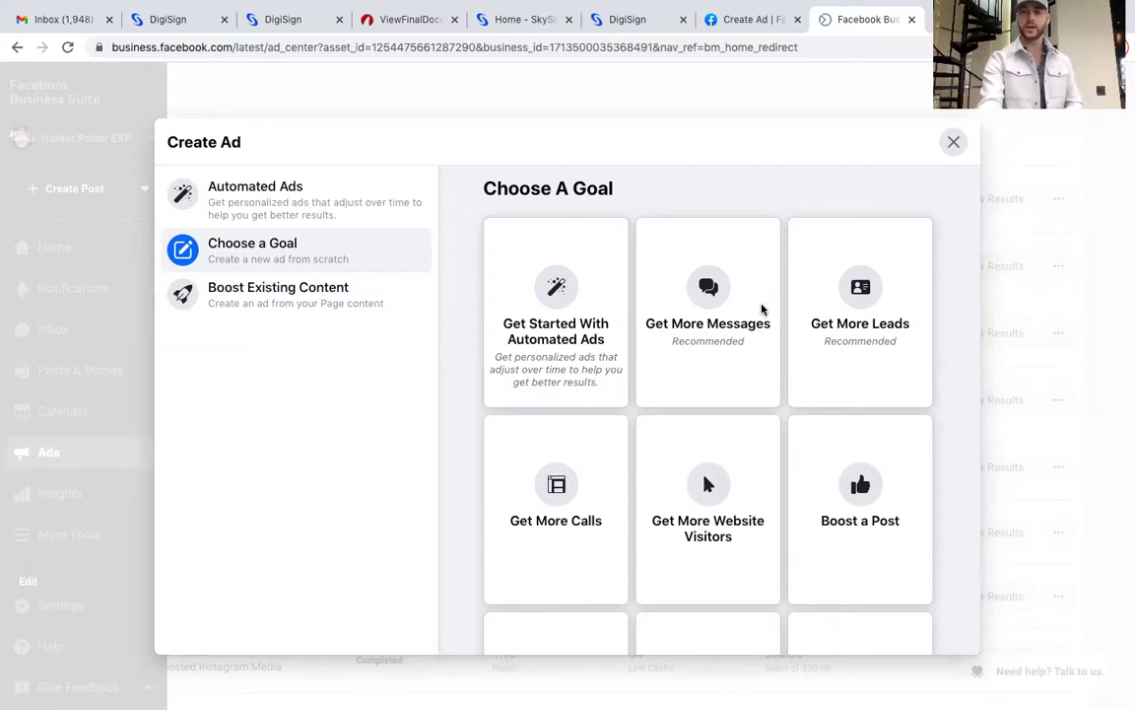
scroll(762, 309, down, 3)
scroll(762, 309, up, 2)
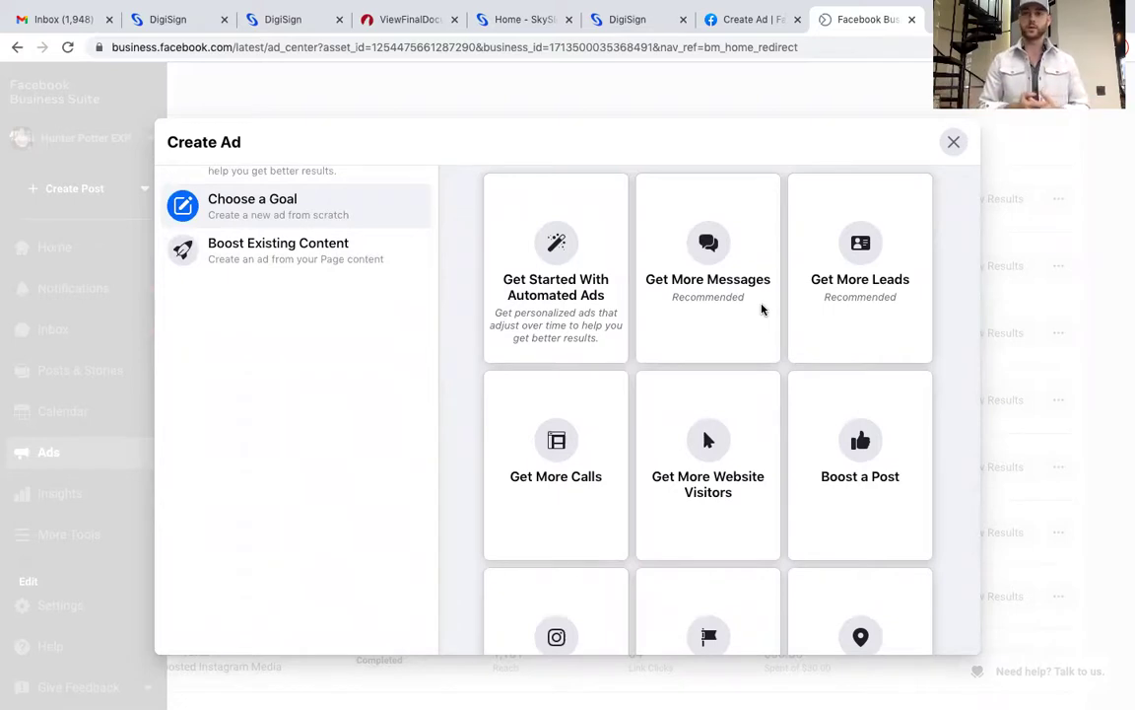
scroll(733, 341, down, 3)
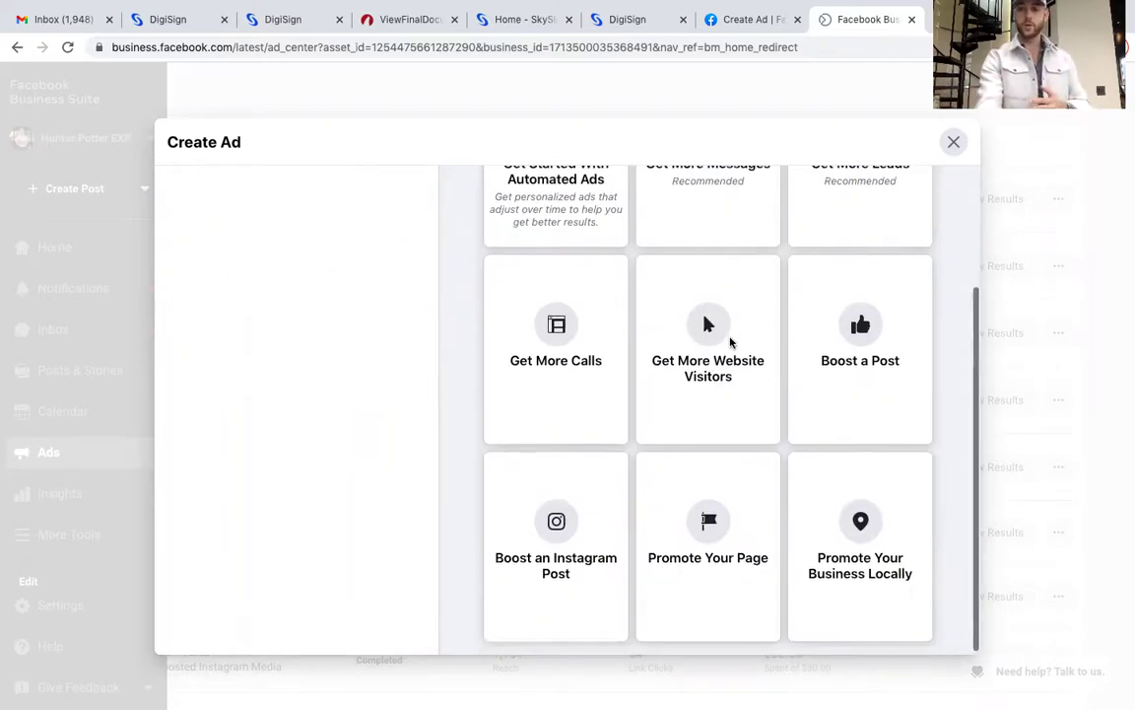
scroll(869, 515, up, 4)
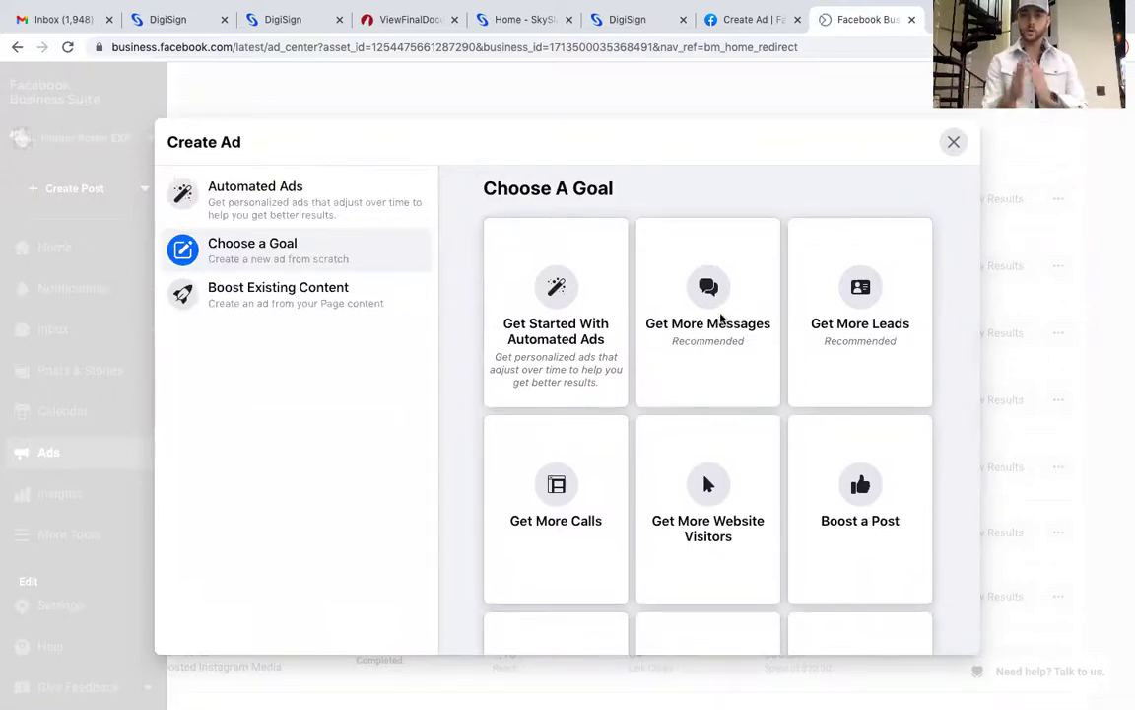
click(718, 301)
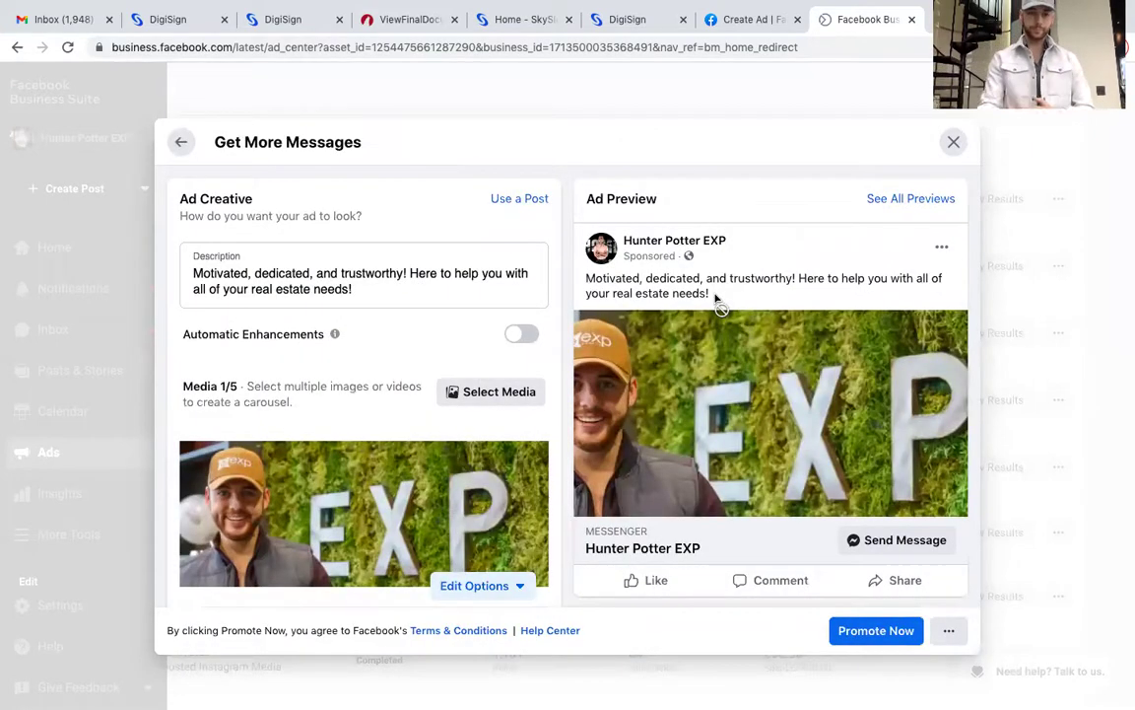
- Replace the ad description with 'Open house! Come have a mimosa with me 123 main st!'
click(371, 286)
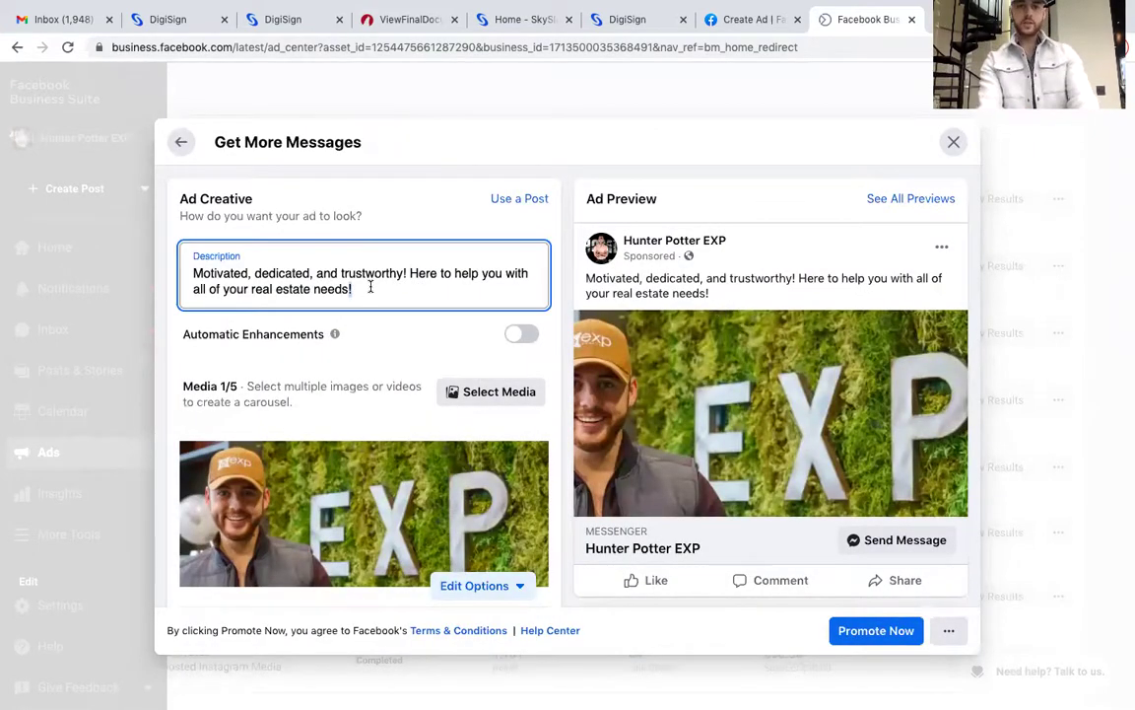
key(ctrl+a)
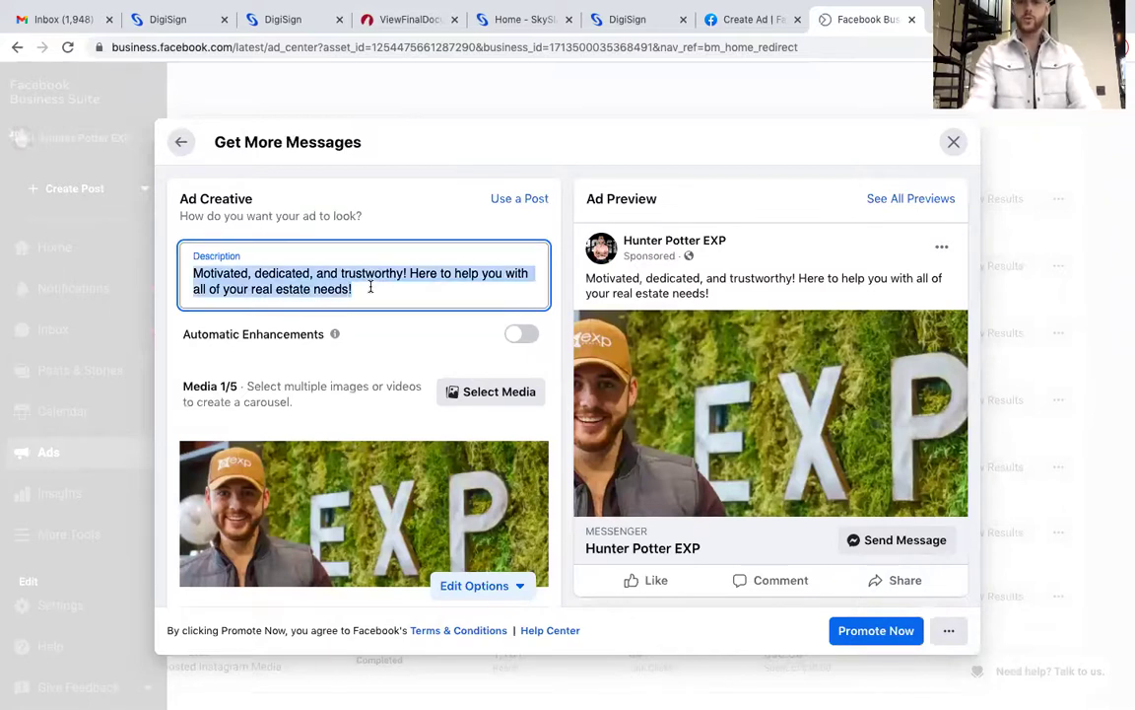
key(BackSpace)
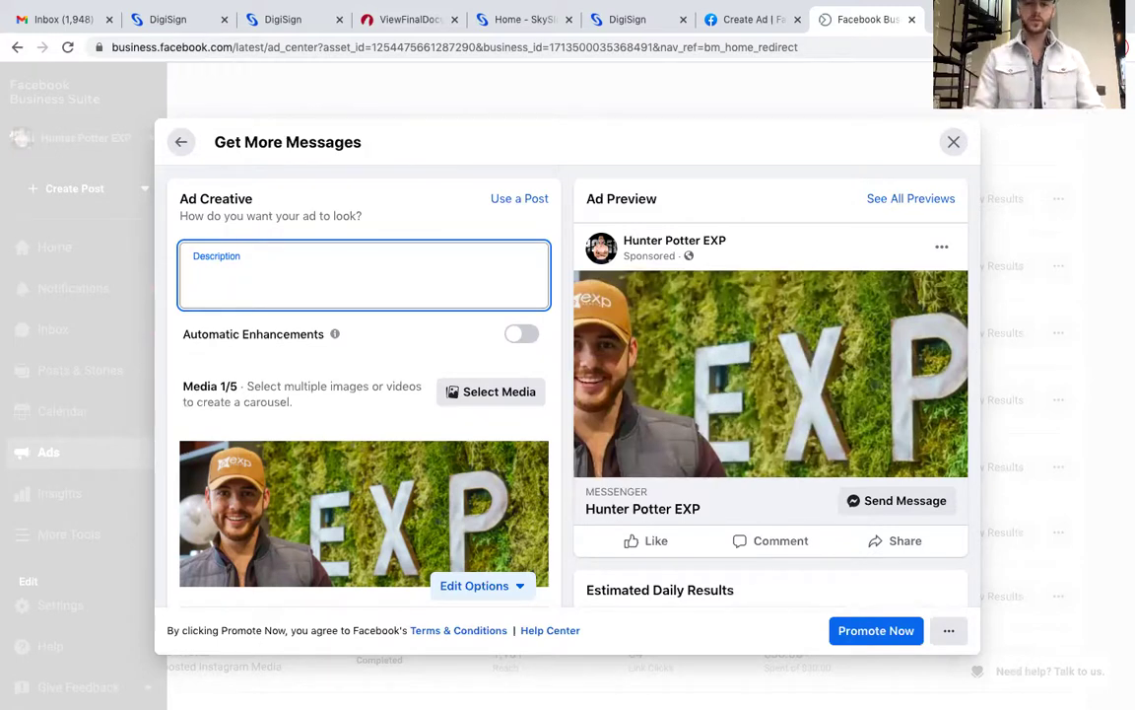
text(Open h)
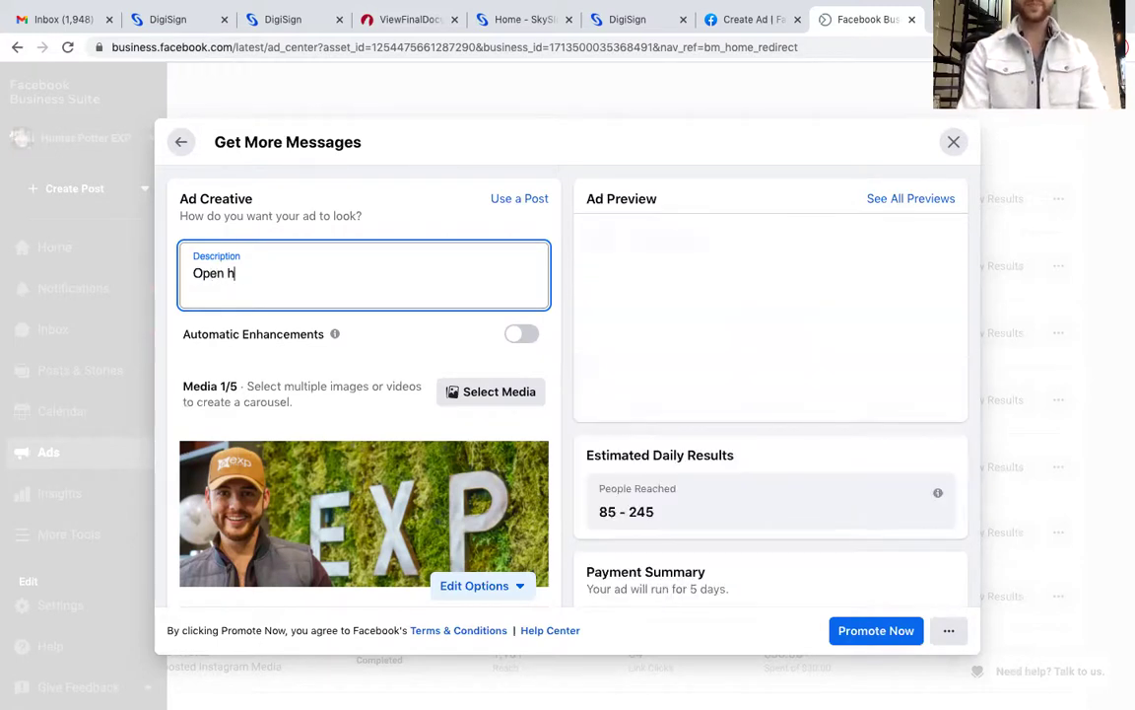
text(ouse! C)
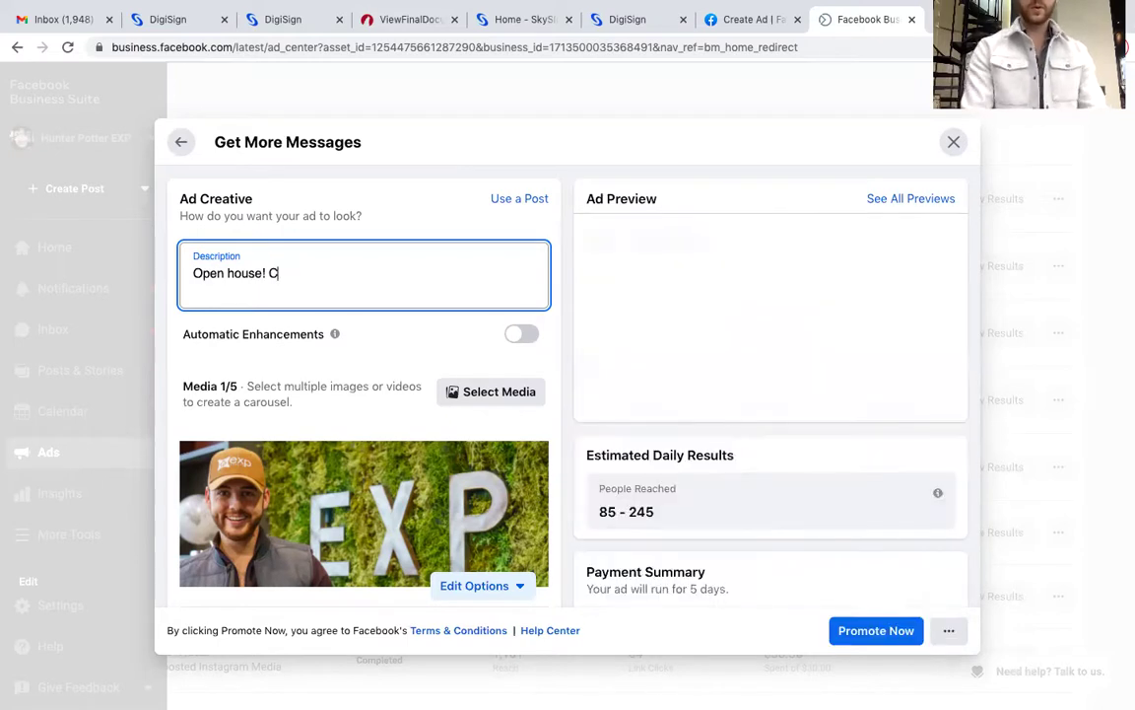
text(ome On)
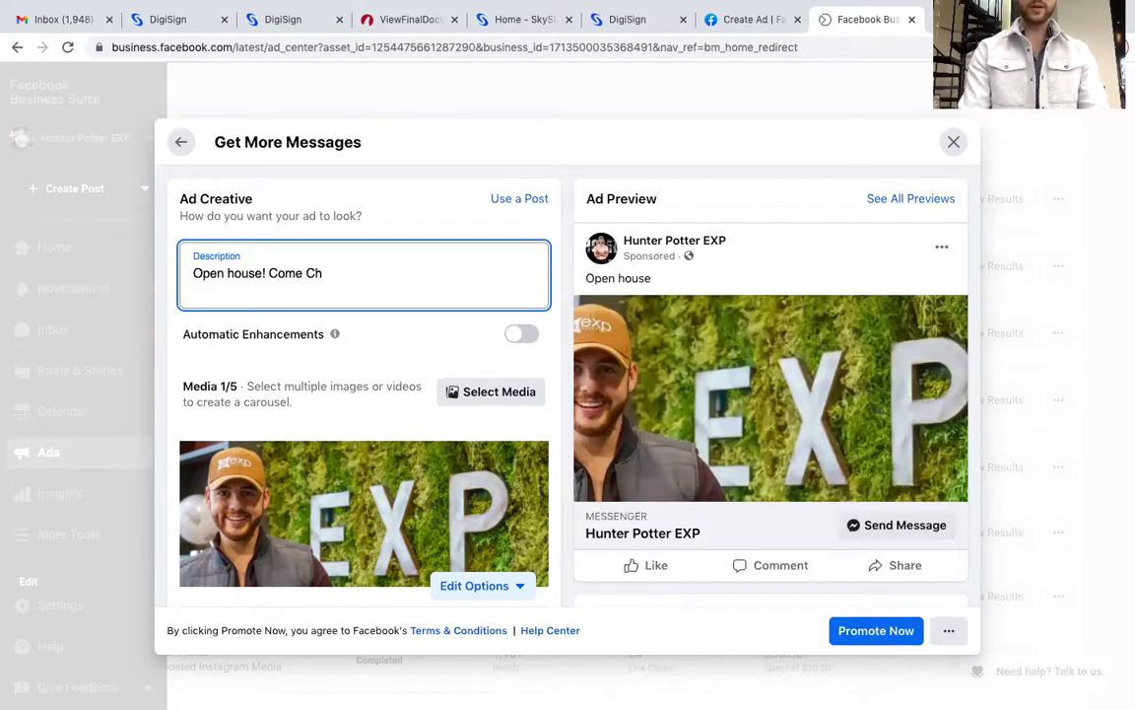
key(BackSpace)
key(BackSpace)
text(haver )
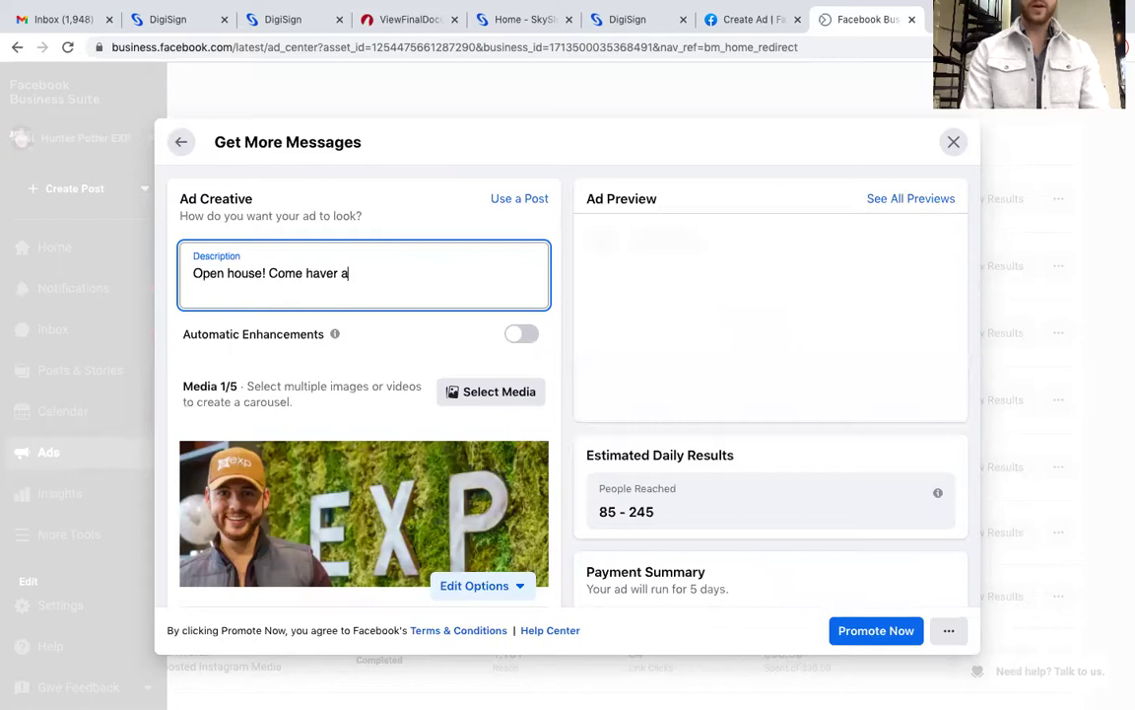
text( a mimosa)
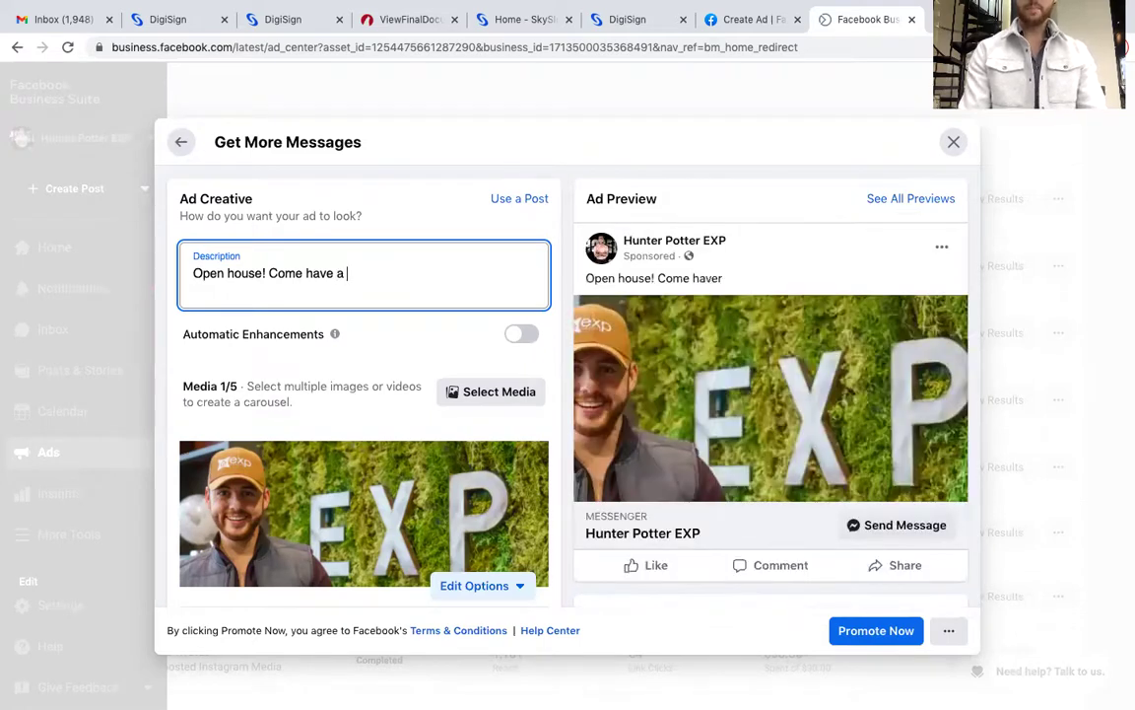
text( with )
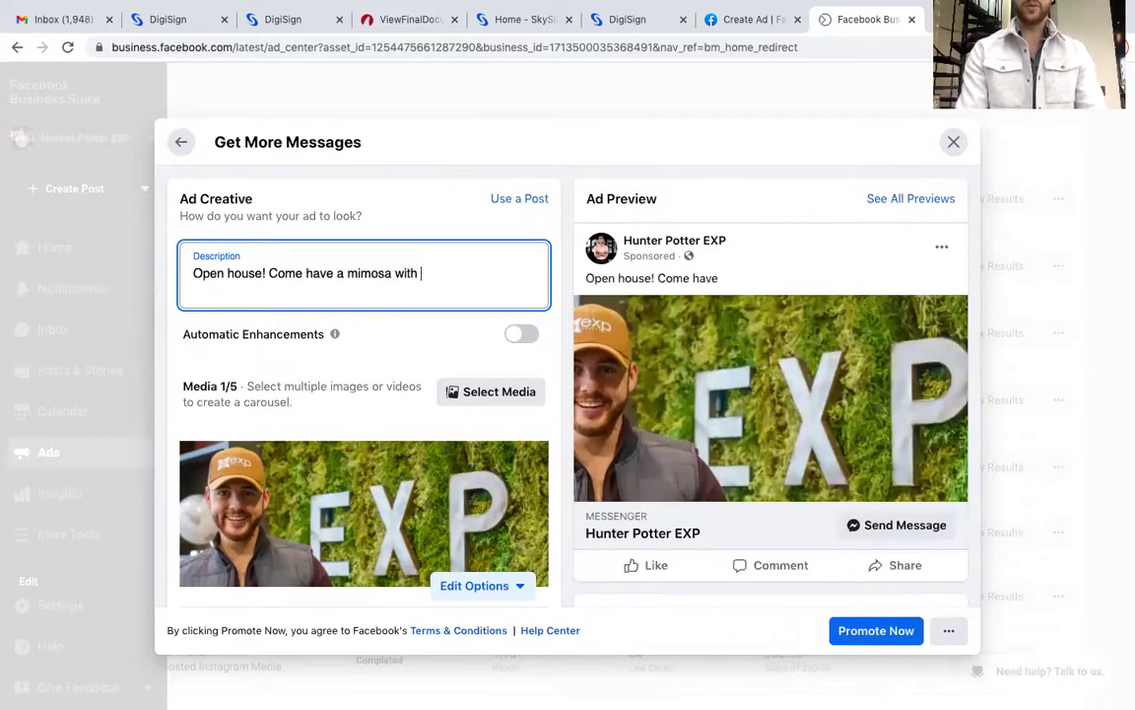
text(me 123 )
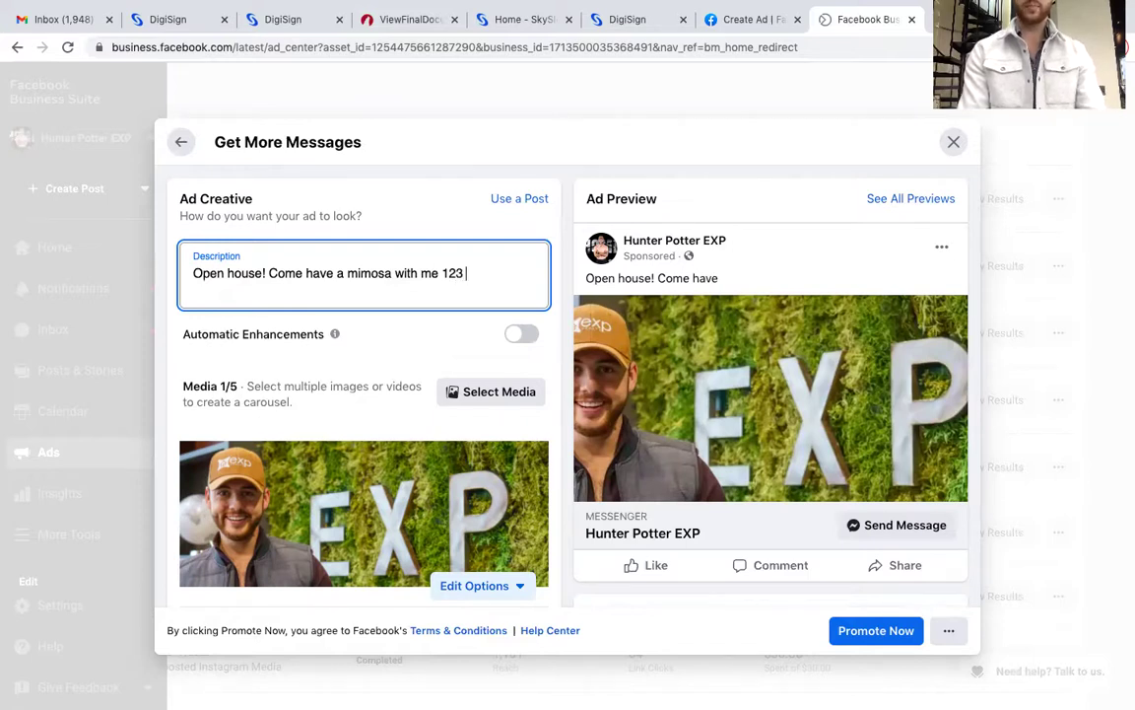
text(main st)
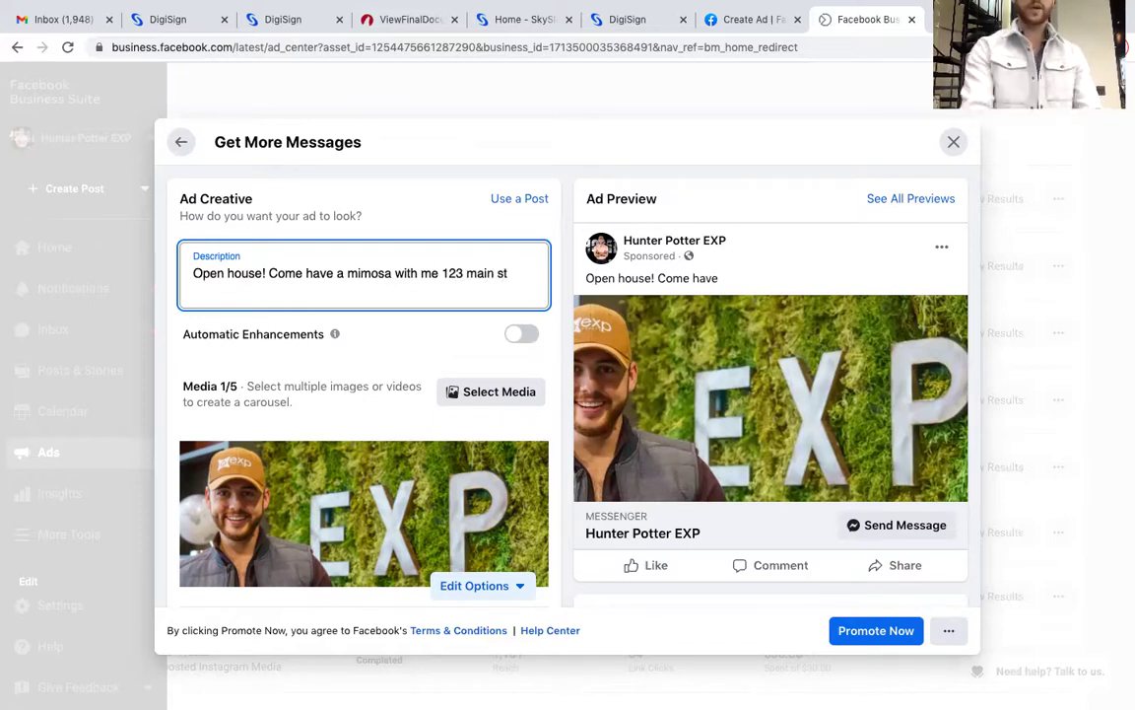
text(!)
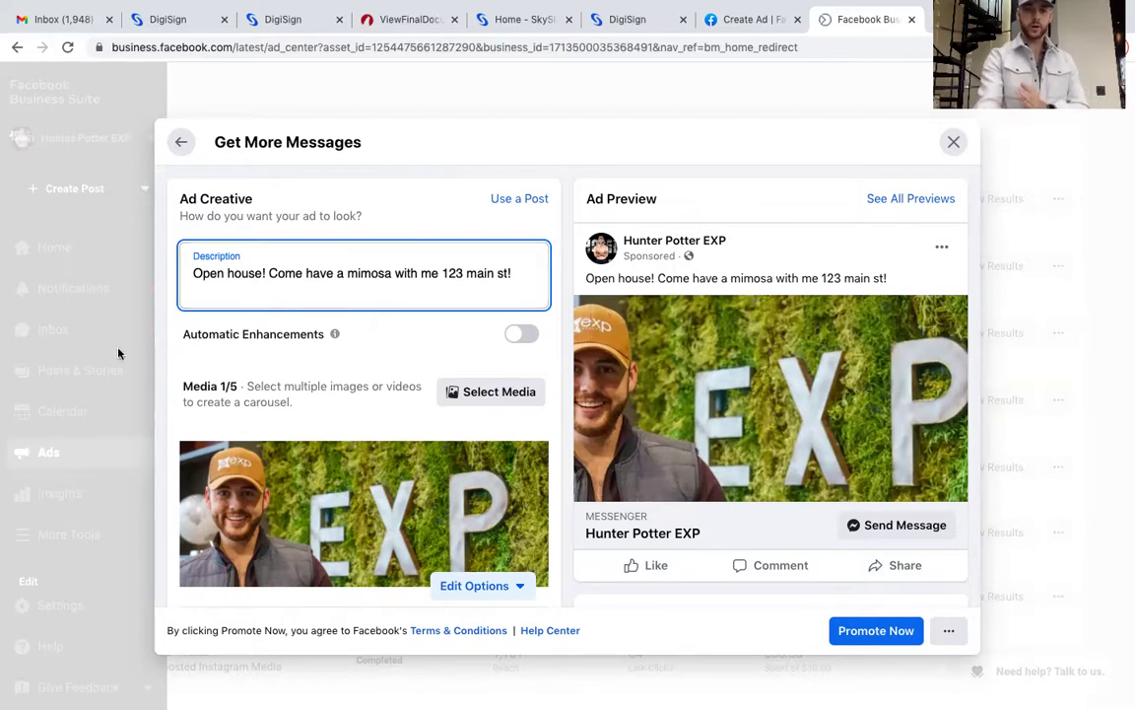
scroll(531, 368, down, 1)
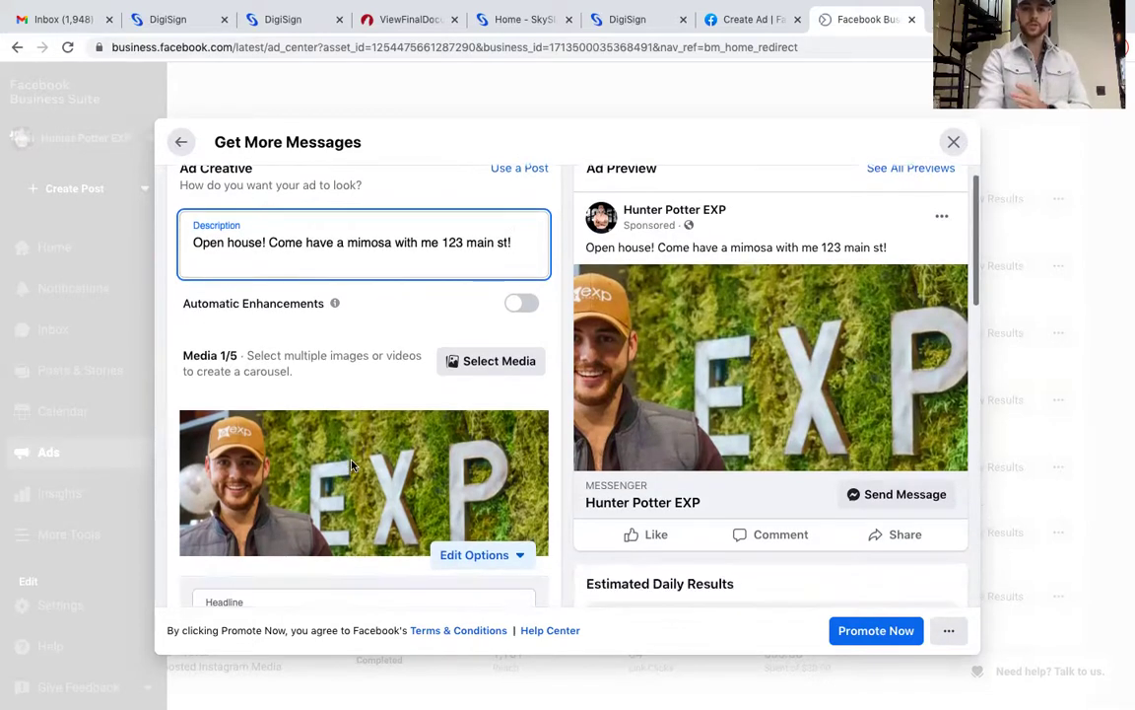
- Add photo.jpg, the 768 x 960 Untitled image and the 876 x 788 real estate image as carousel images
click(514, 362)
click(576, 277)
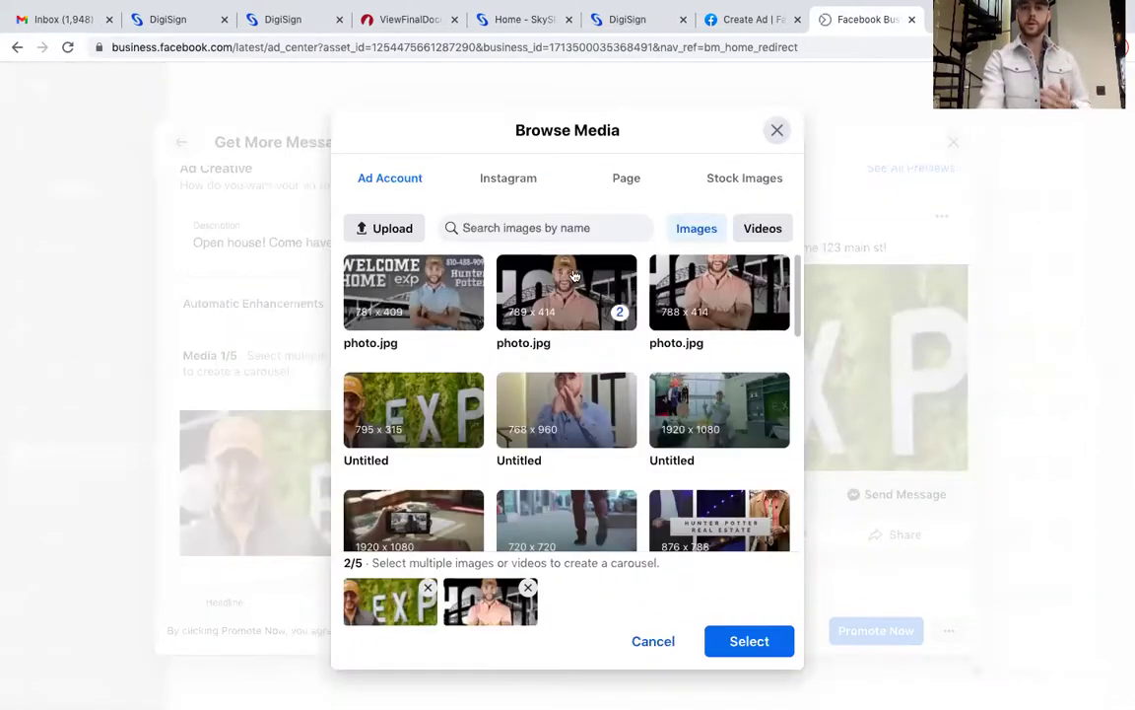
click(558, 387)
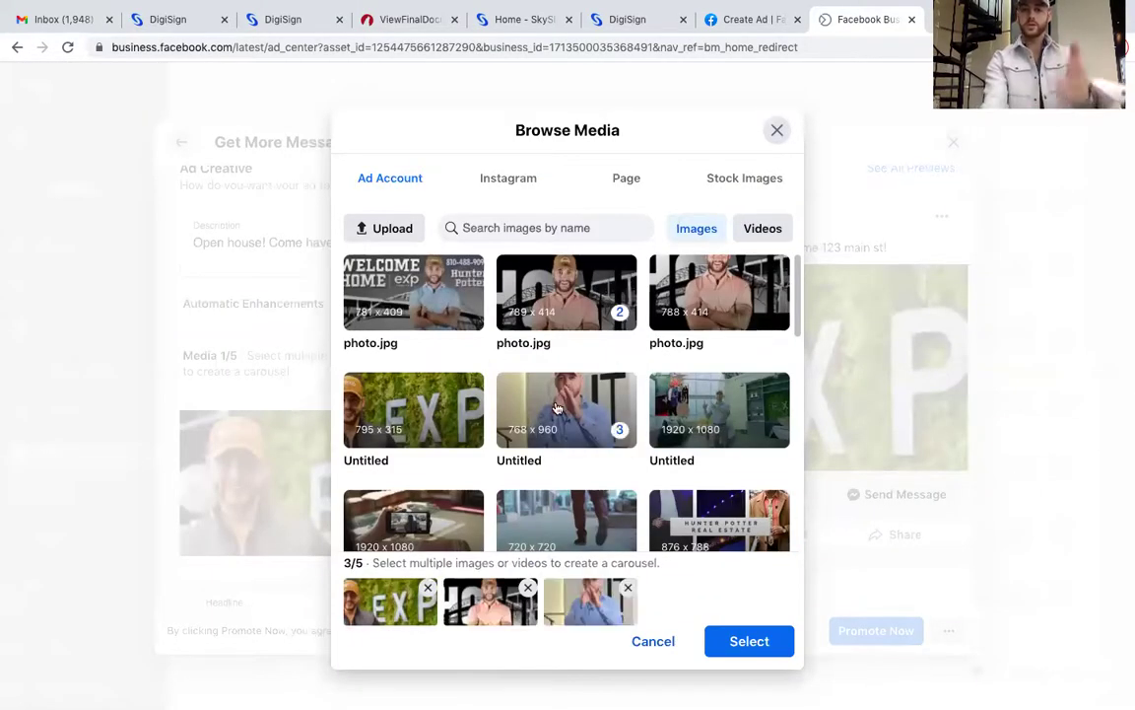
scroll(484, 458, down, 1)
scroll(484, 458, up, 1)
click(693, 532)
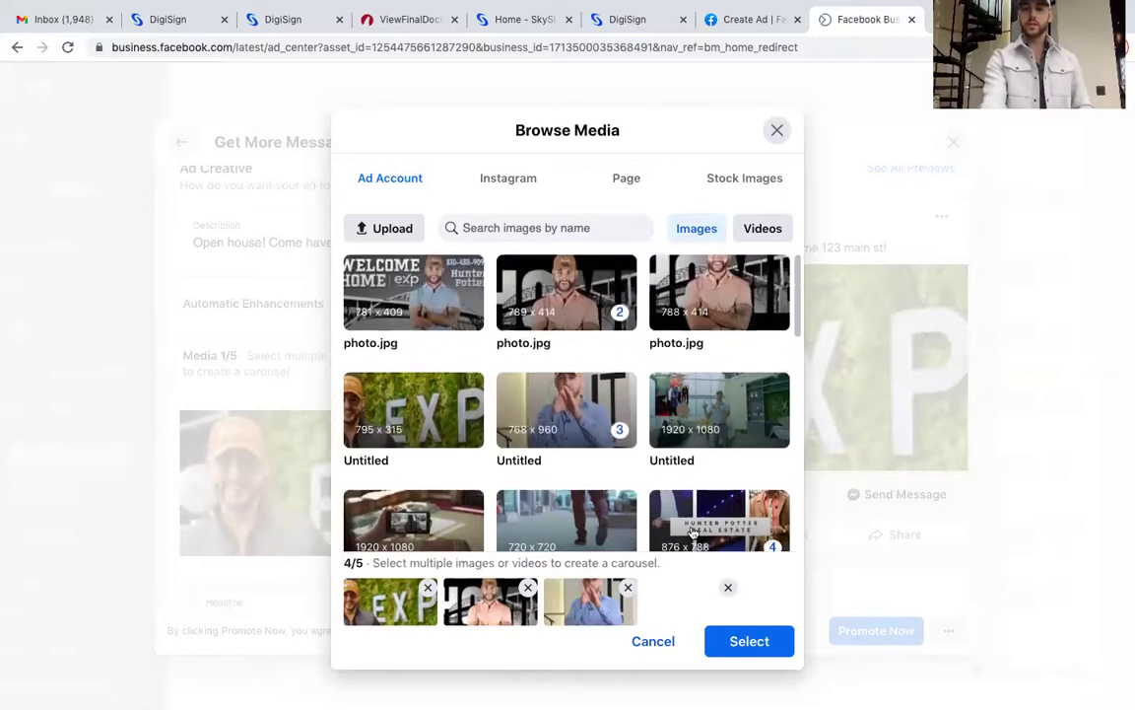
click(746, 643)
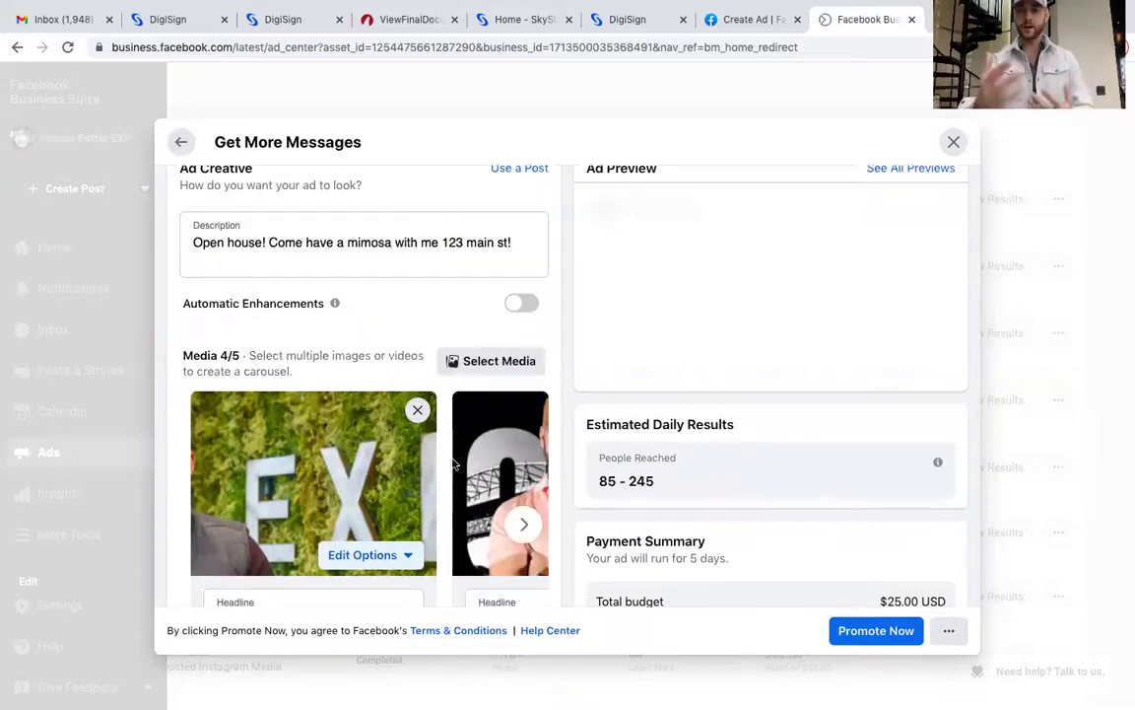
scroll(345, 398, down, 1)
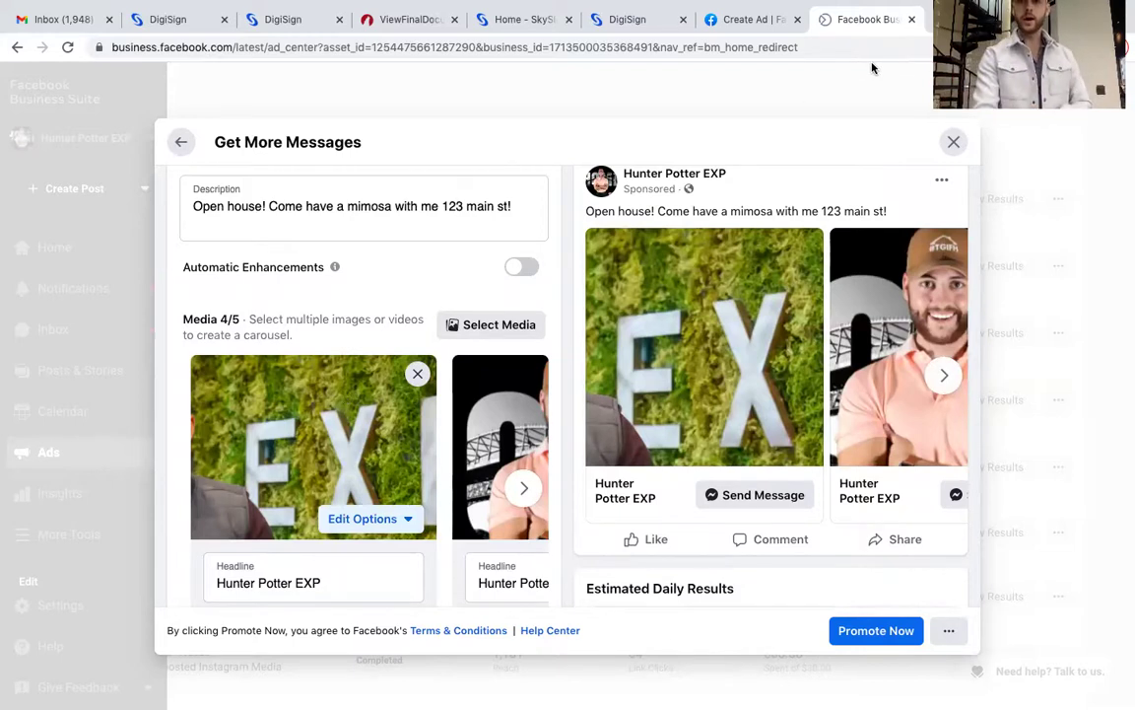
scroll(353, 395, down, 3)
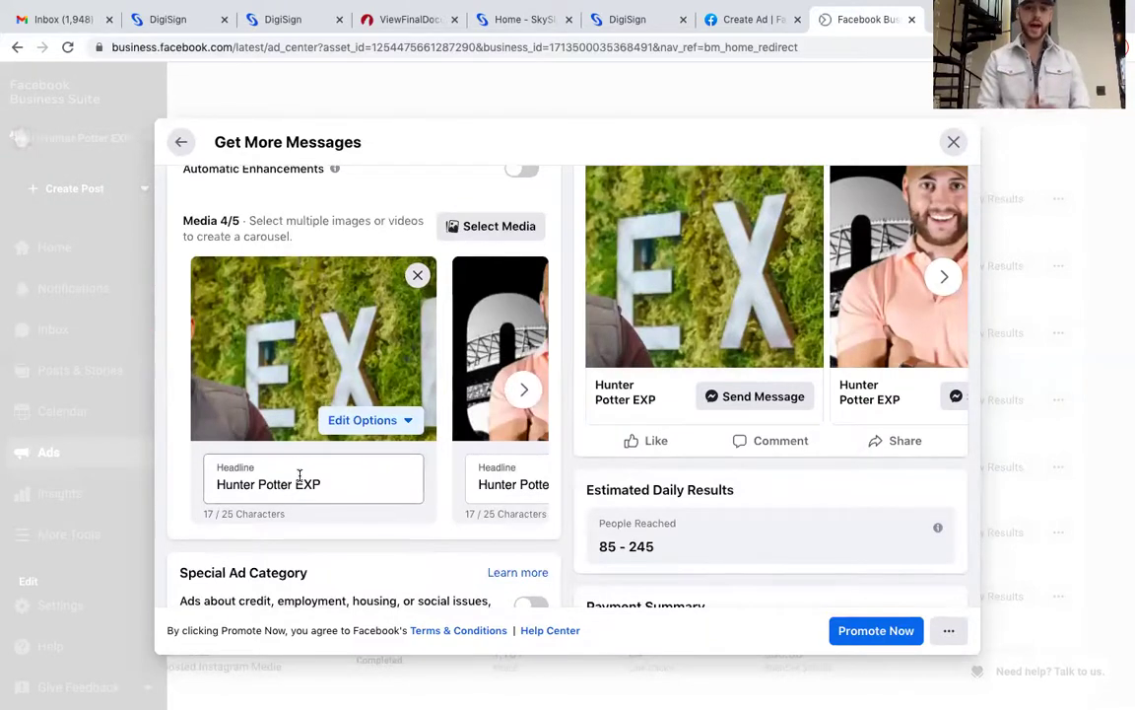
scroll(299, 476, down, 5)
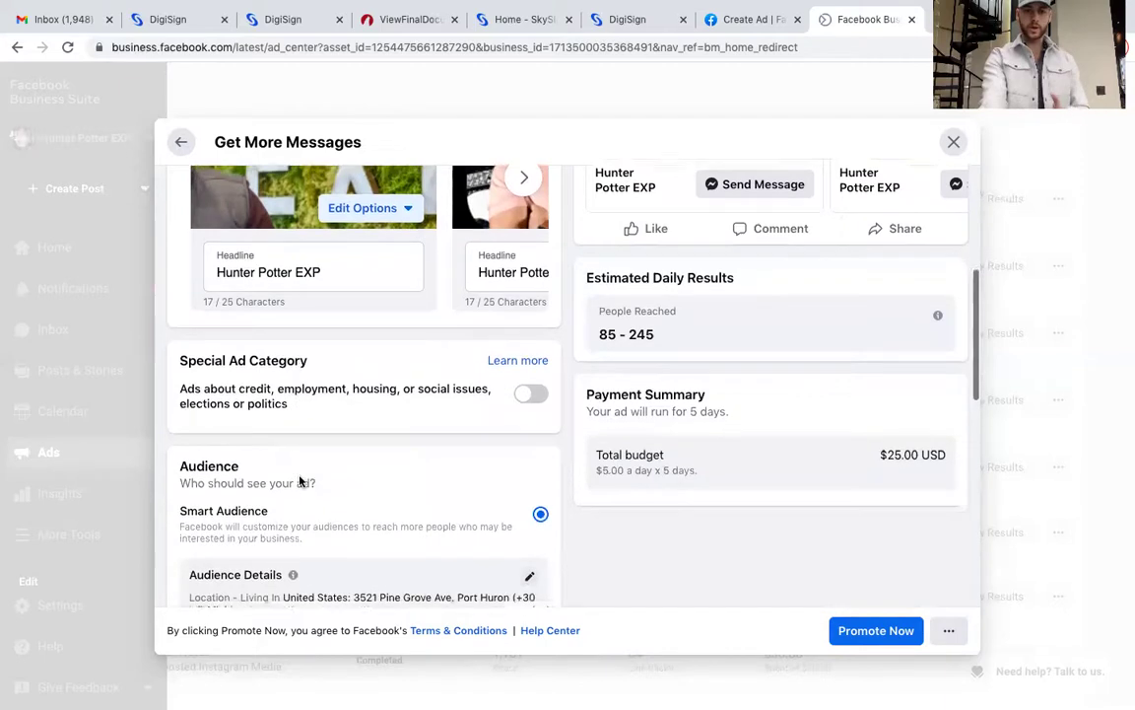
scroll(400, 452, down, 2)
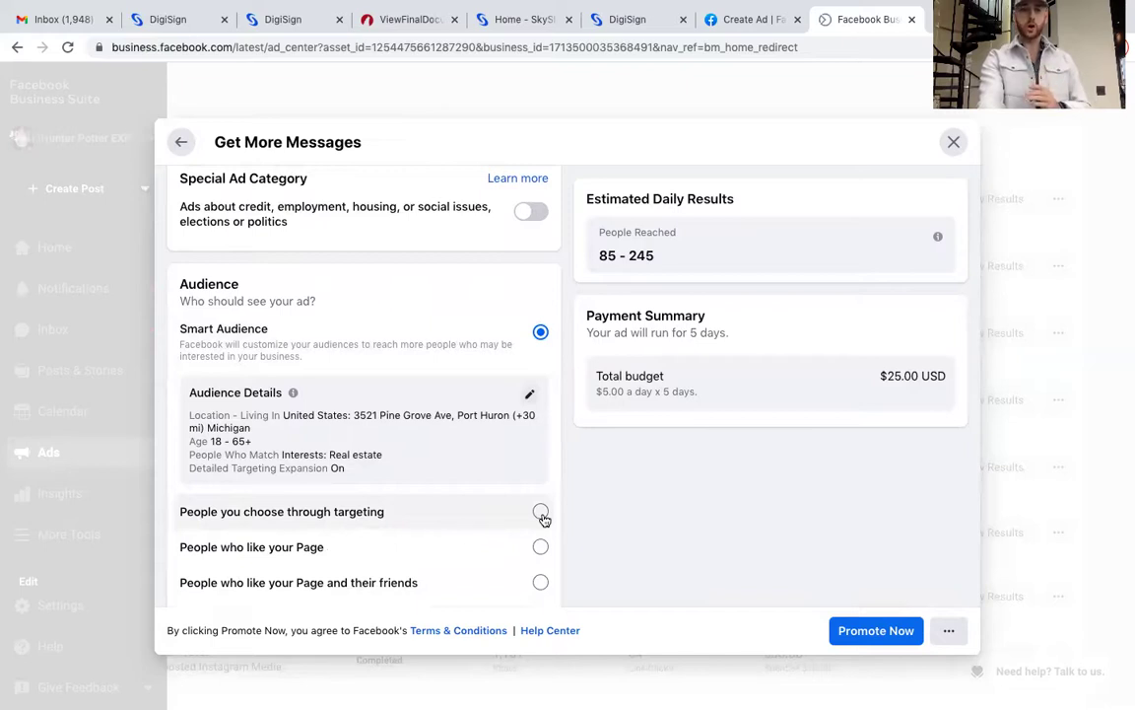
- Switch the audience to targeting and edit the Port Huron +10 mi audience details
click(541, 512)
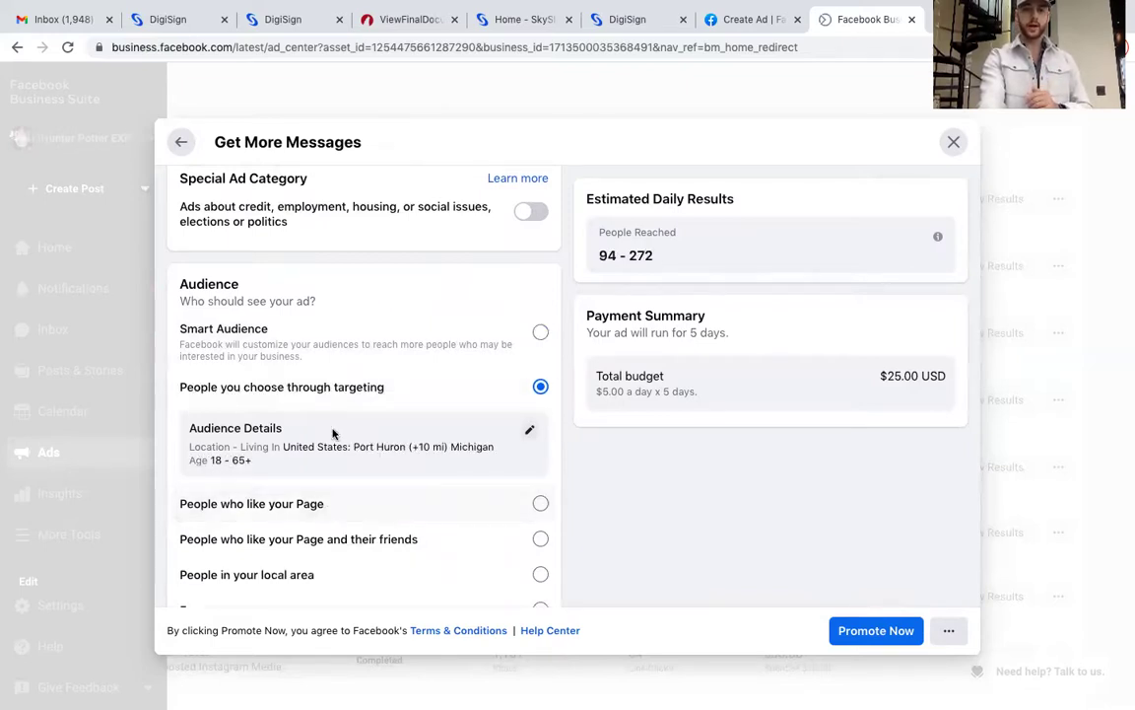
click(529, 433)
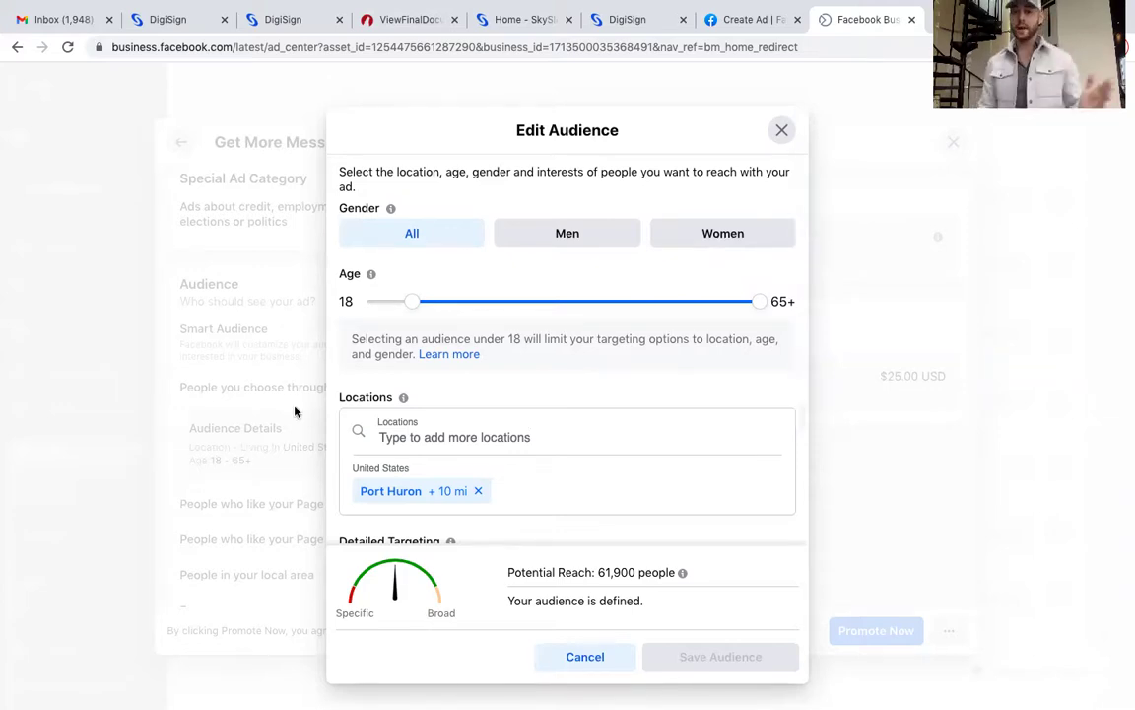
- Swap the Port Huron location for 600 Fort St, Port Huron with a 1 mi radius
scroll(482, 424, down, 2)
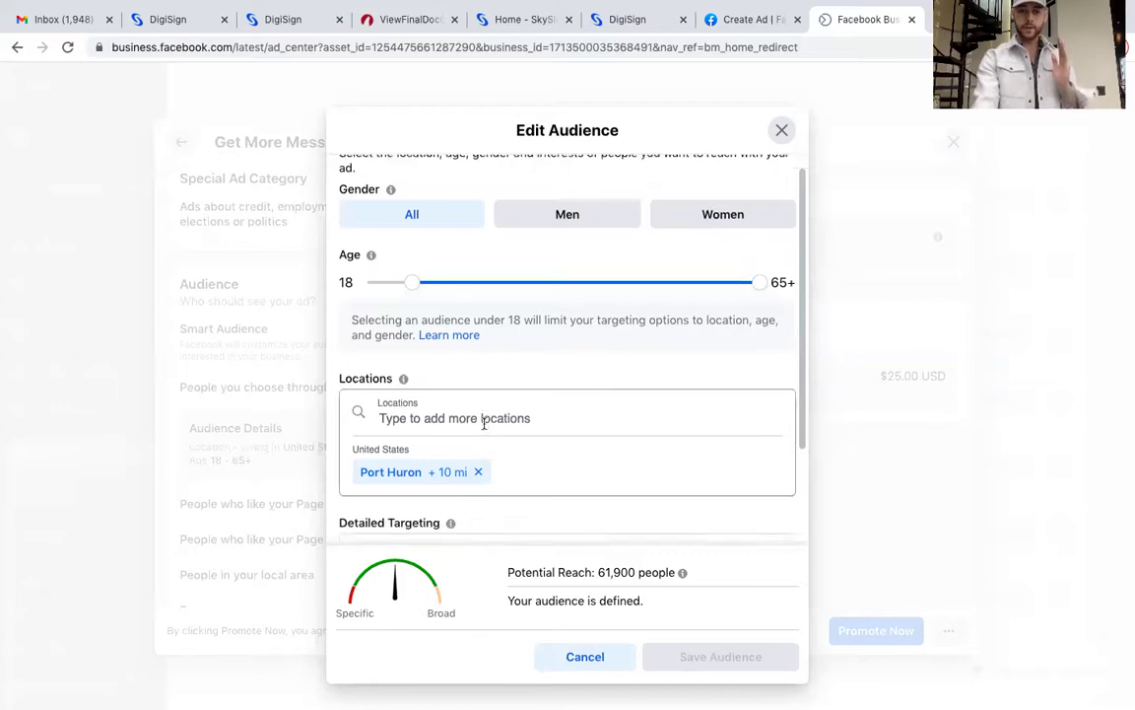
click(482, 431)
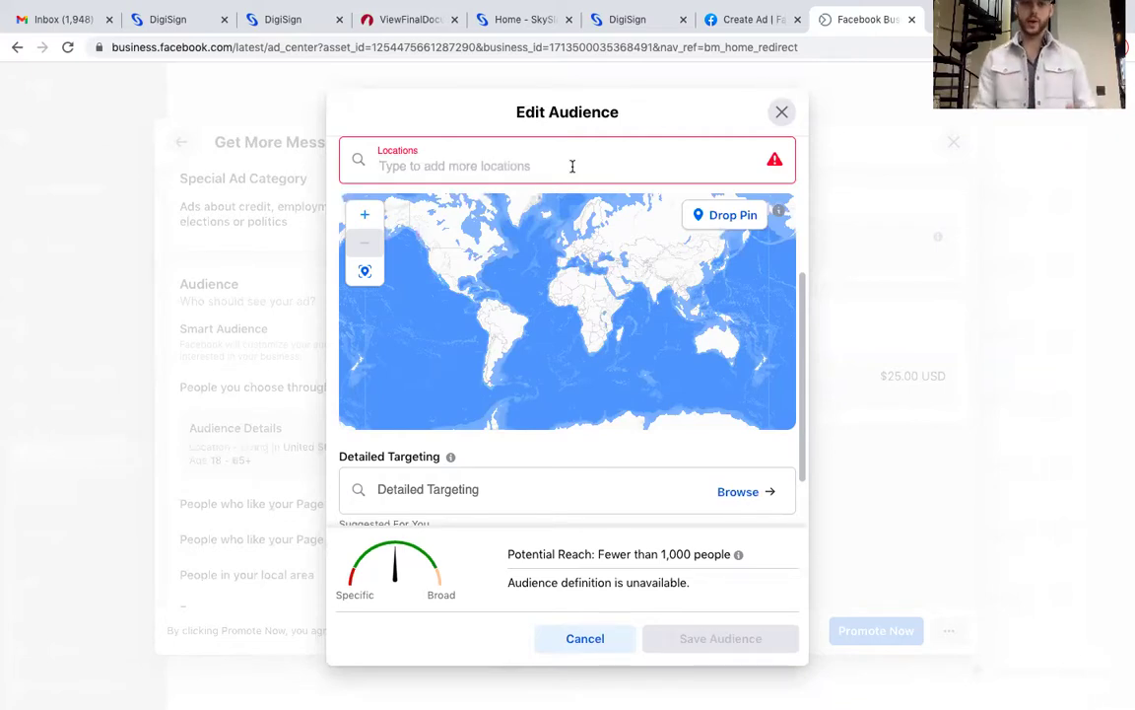
text(1086)
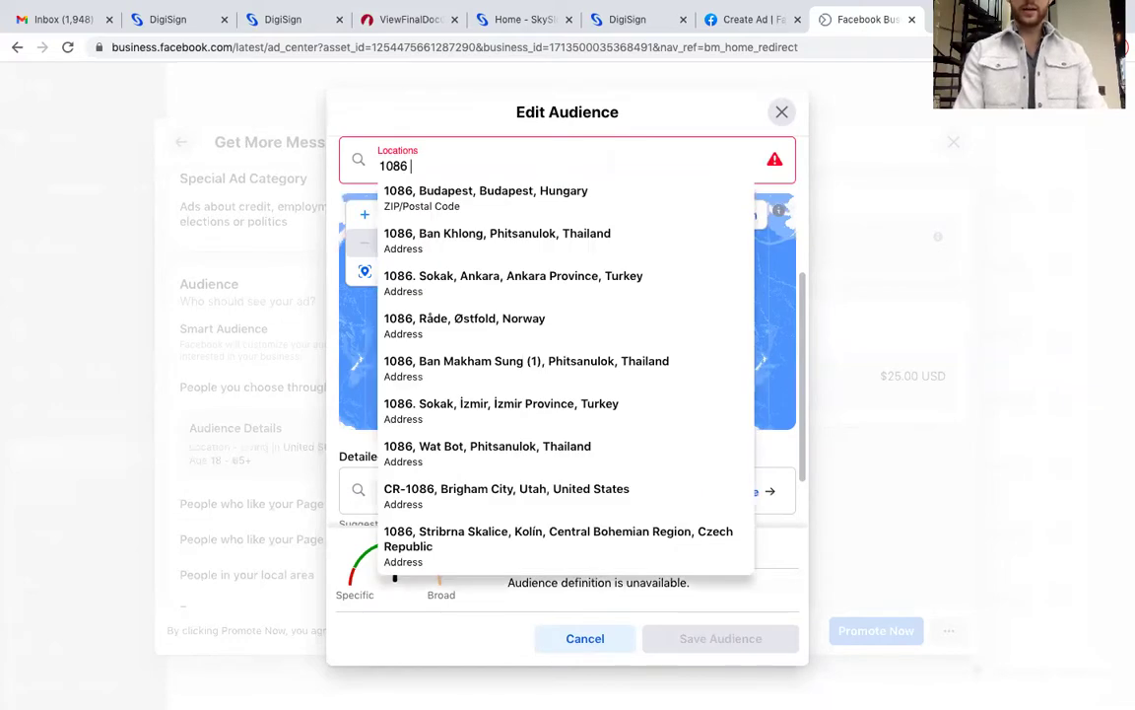
key(BackSpace)
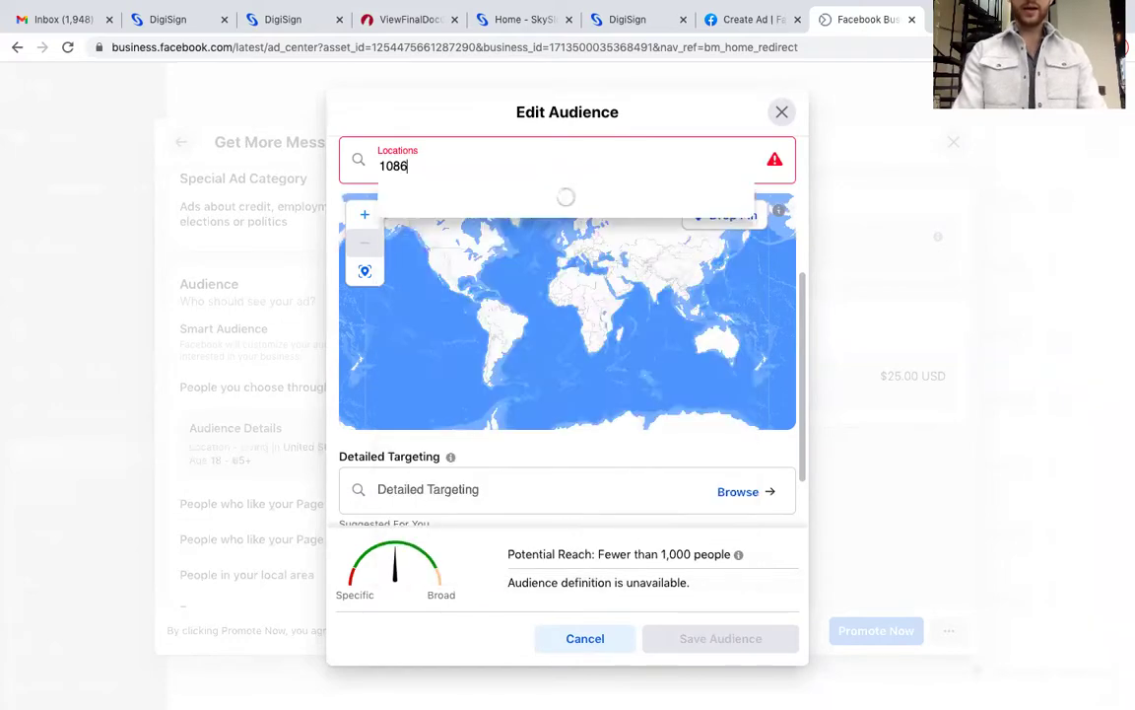
key(BackSpace)
key(BackSpace)
key(BackSpace)
key(BackSpace)
text(600 )
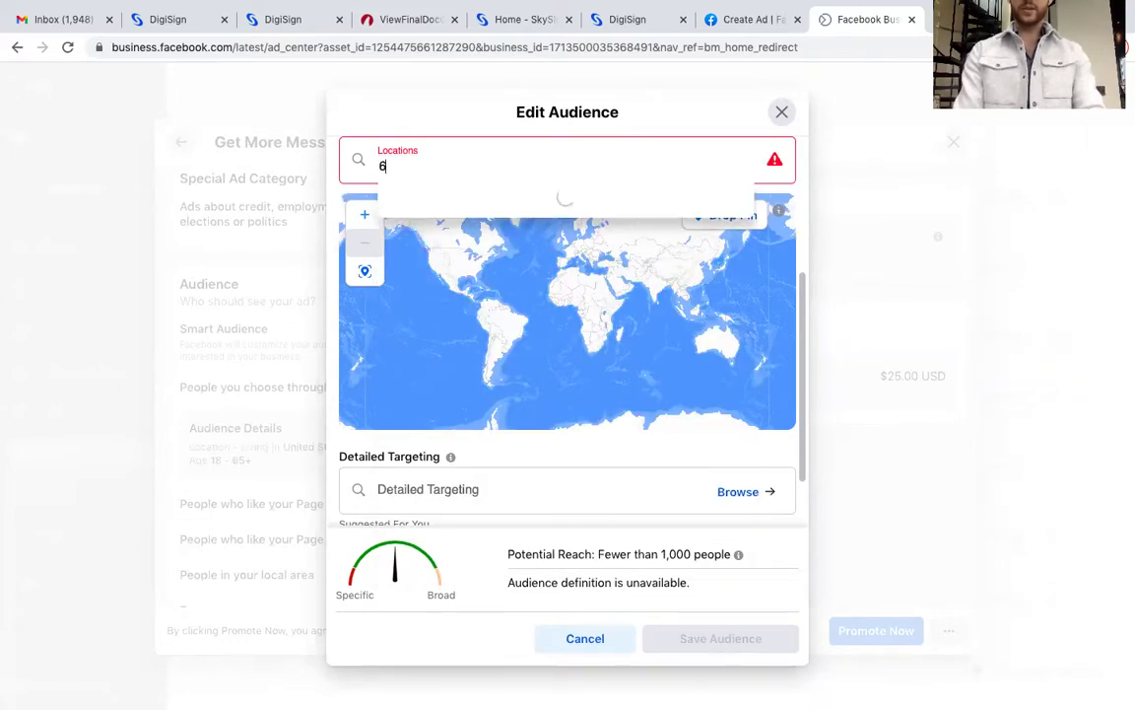
text(fort)
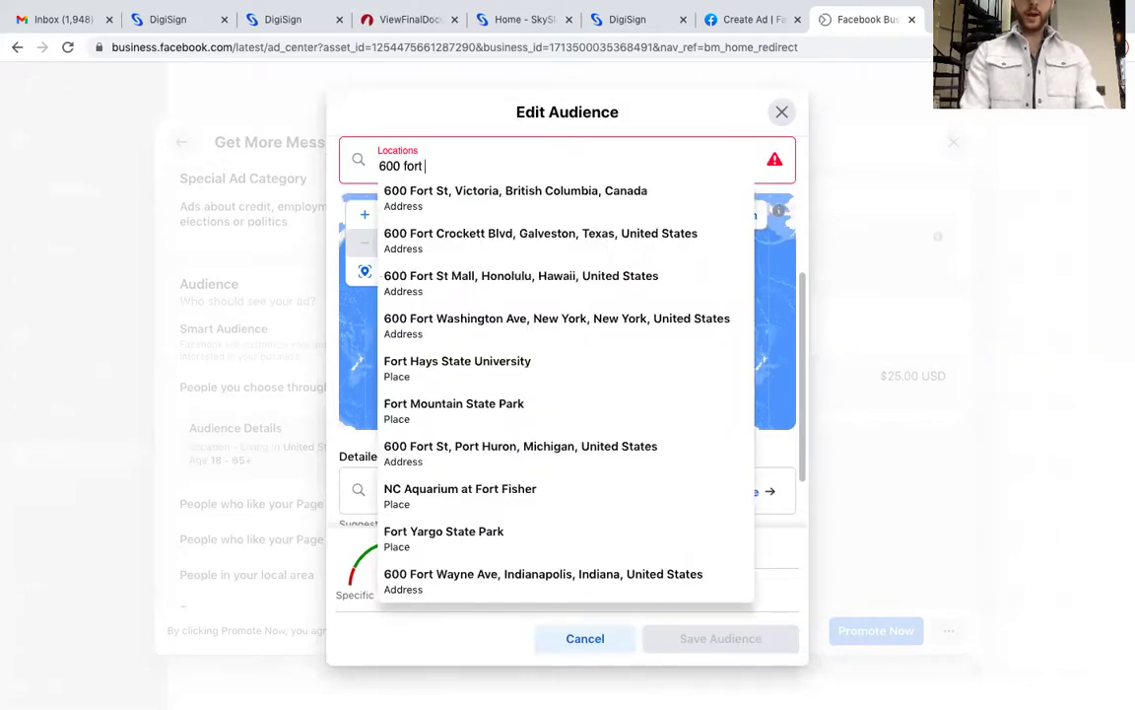
text( st)
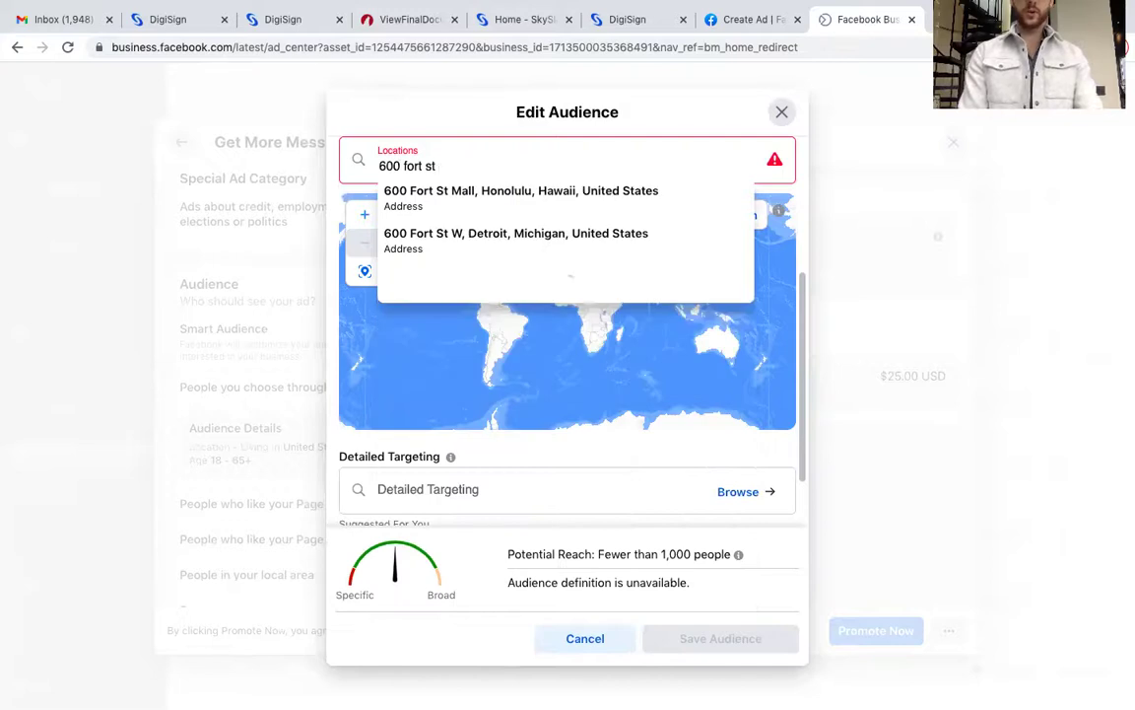
text( port huron)
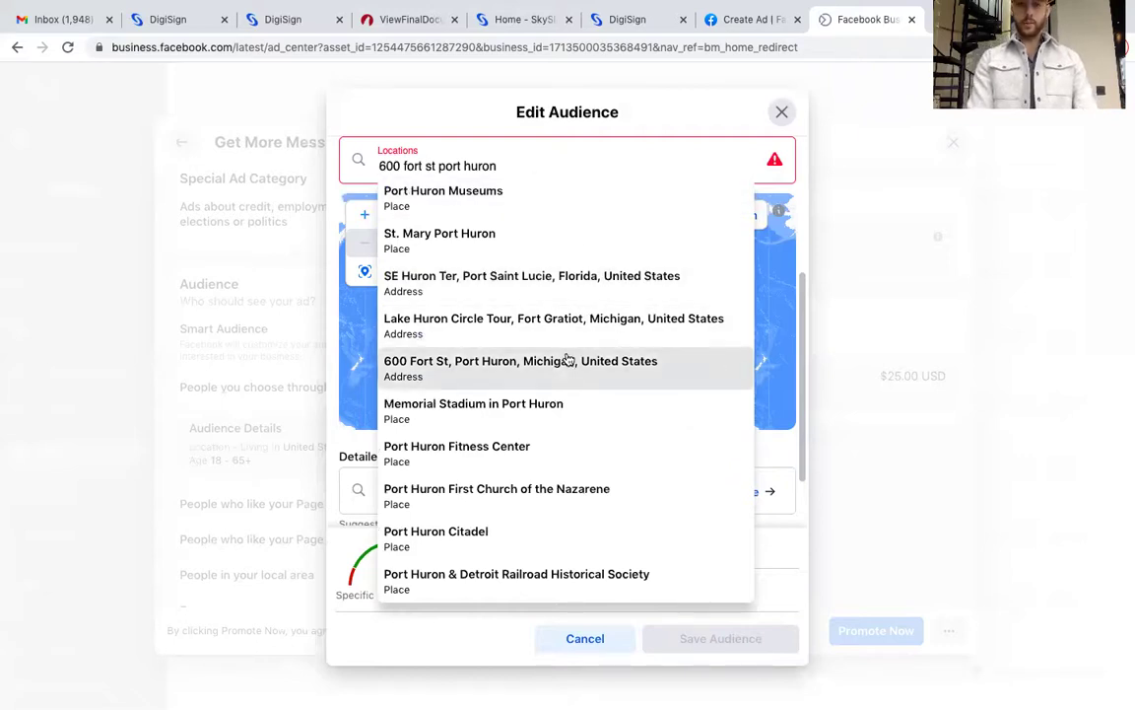
click(568, 361)
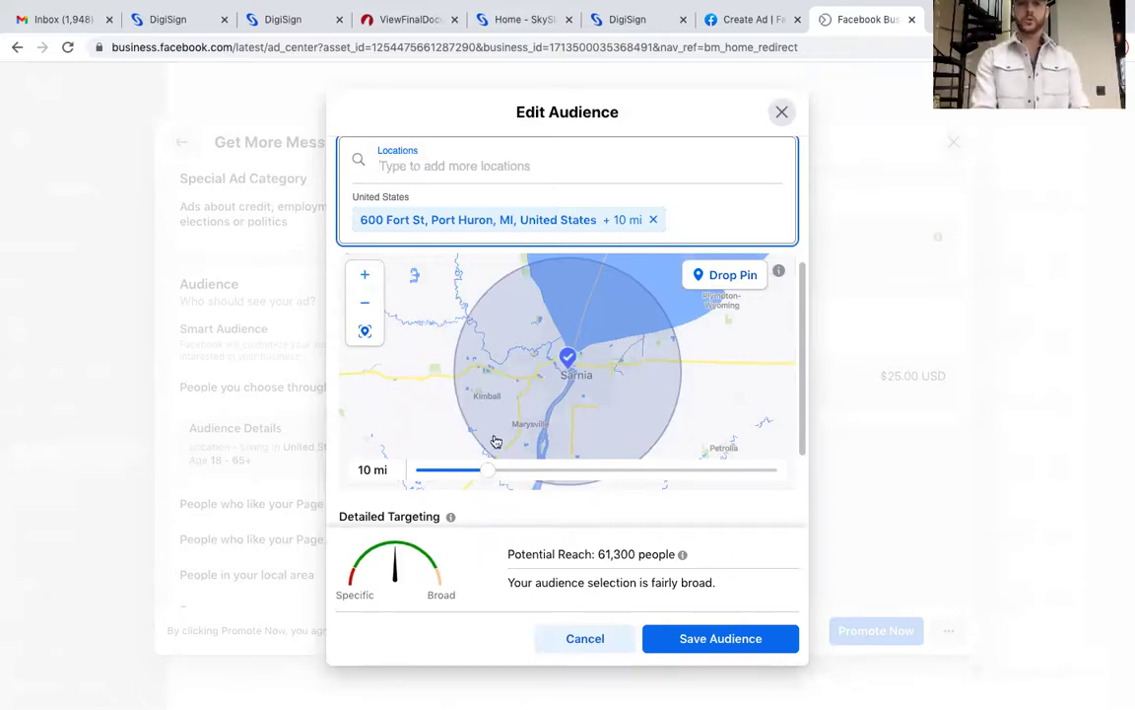
drag(490, 480, 425, 483)
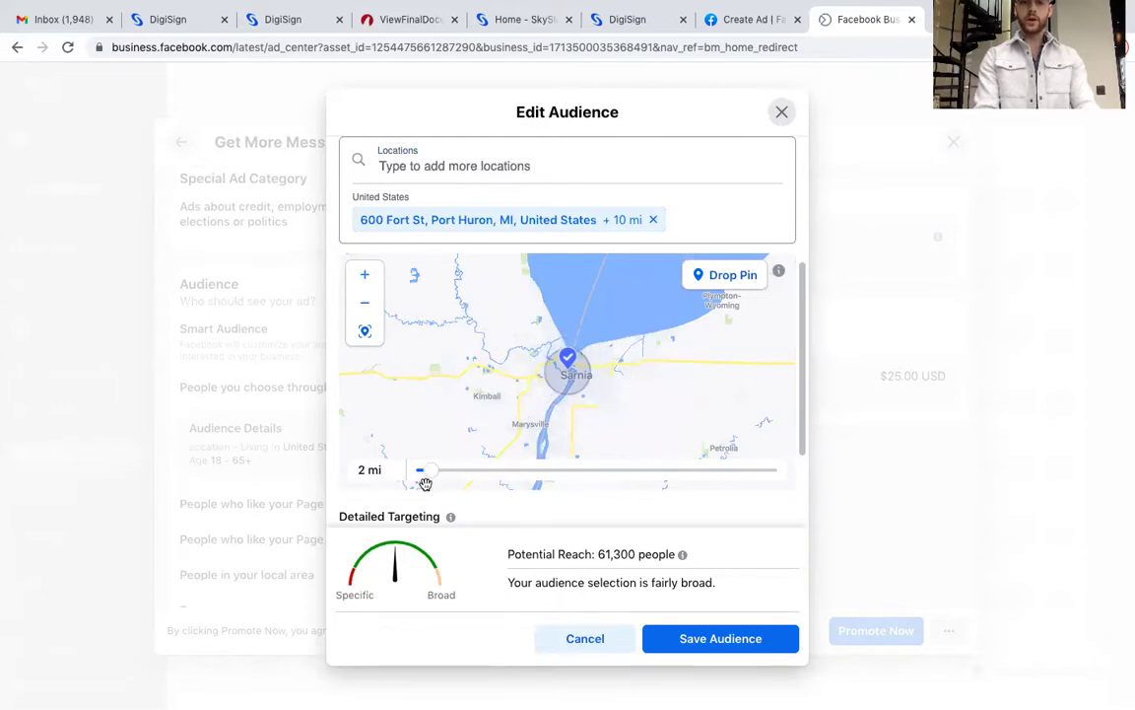
scroll(463, 482, down, 1)
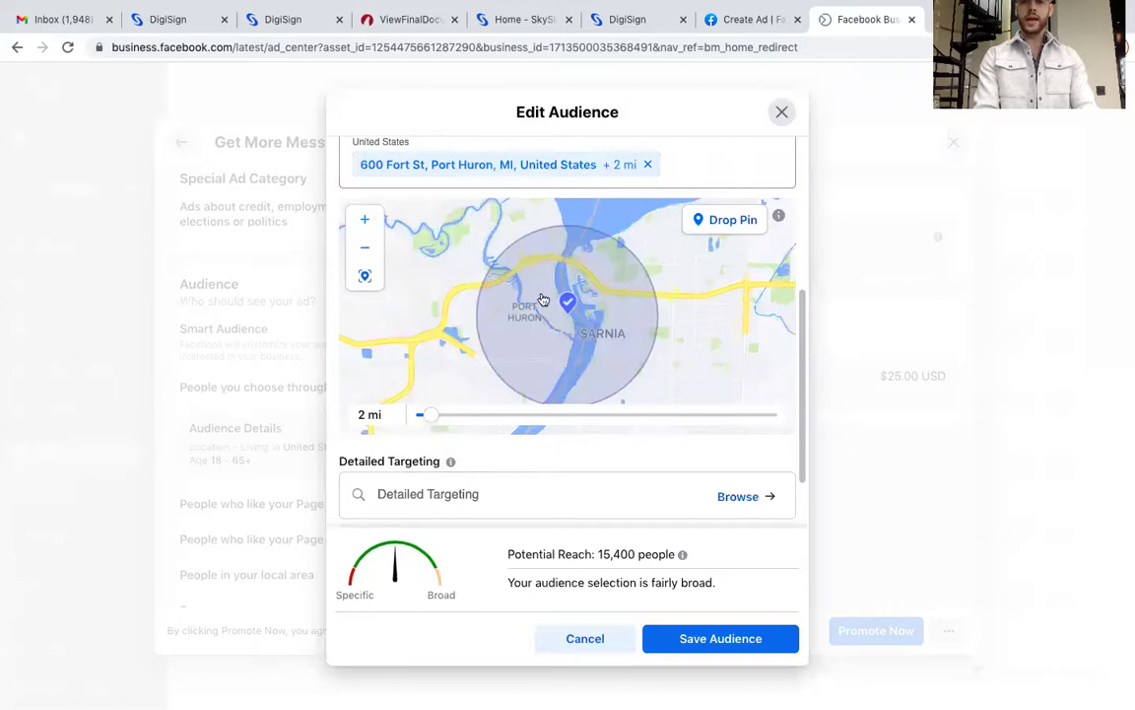
drag(435, 423, 423, 423)
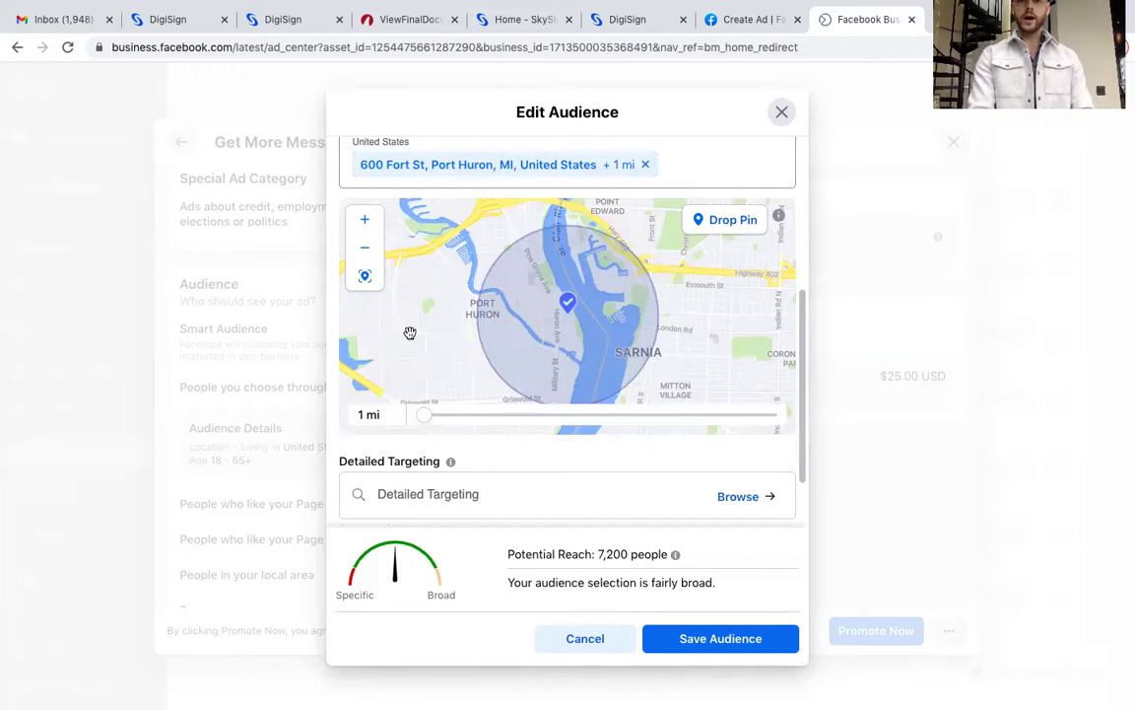
- Zoom the map out and drop a pin as an additional location
click(369, 253)
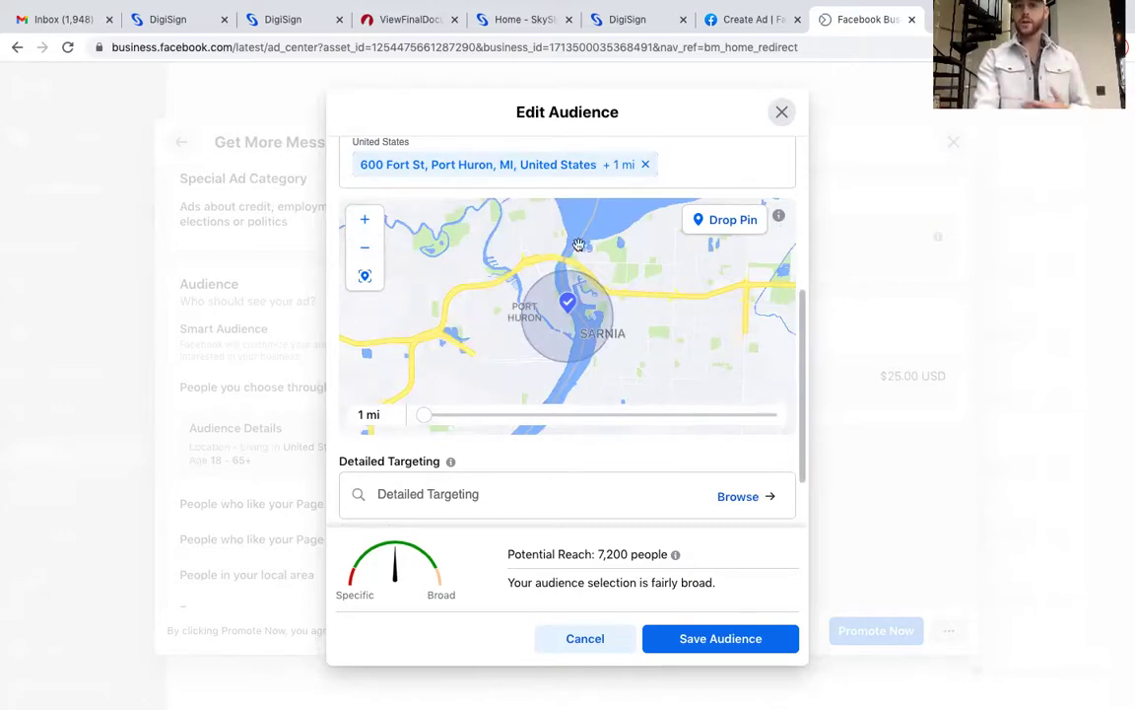
click(738, 229)
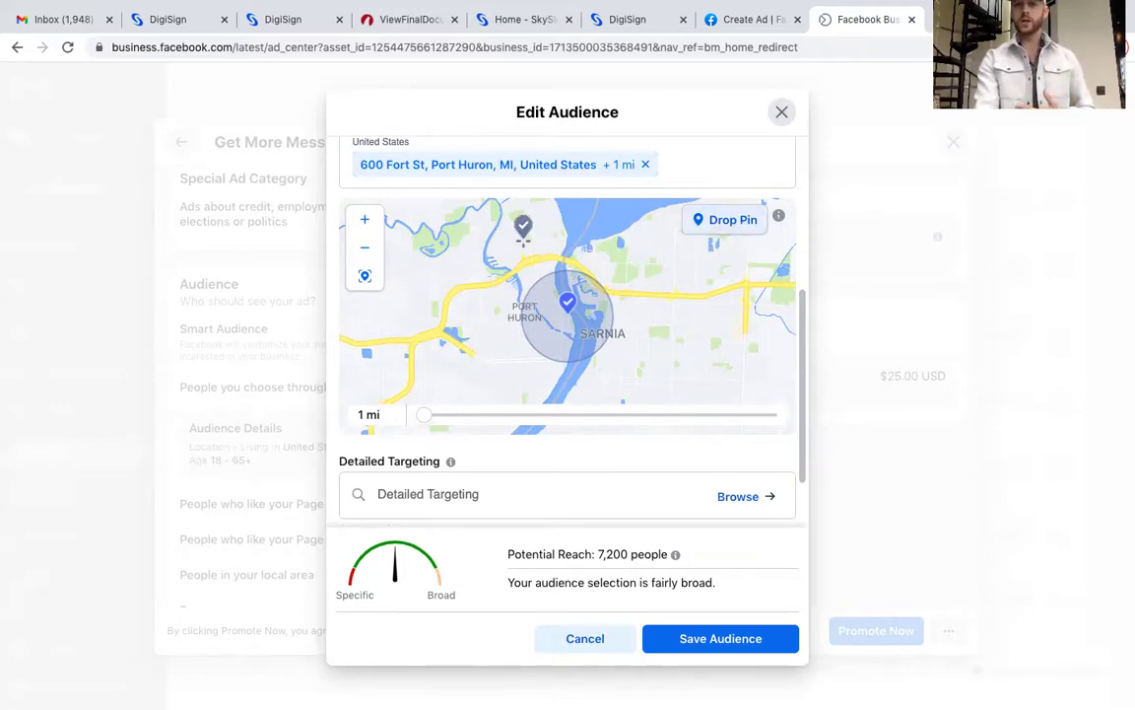
click(395, 286)
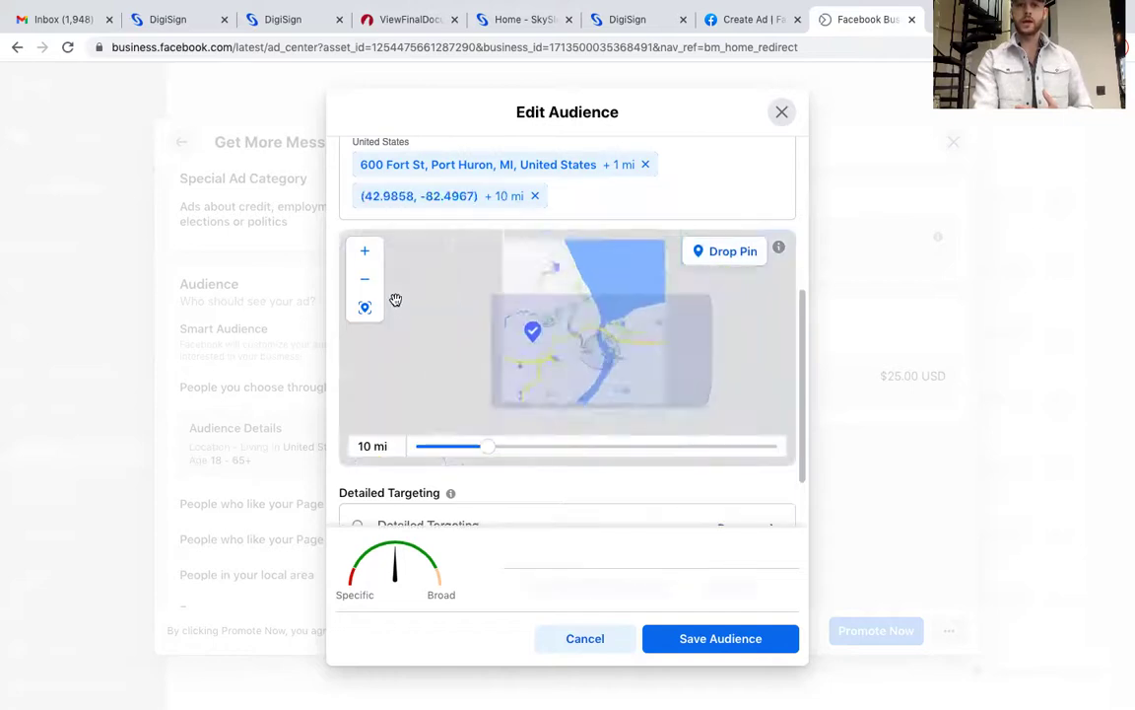
- Set the dropped pin's radius to 1 mi and browse the Detailed Targeting categories
drag(490, 449, 418, 456)
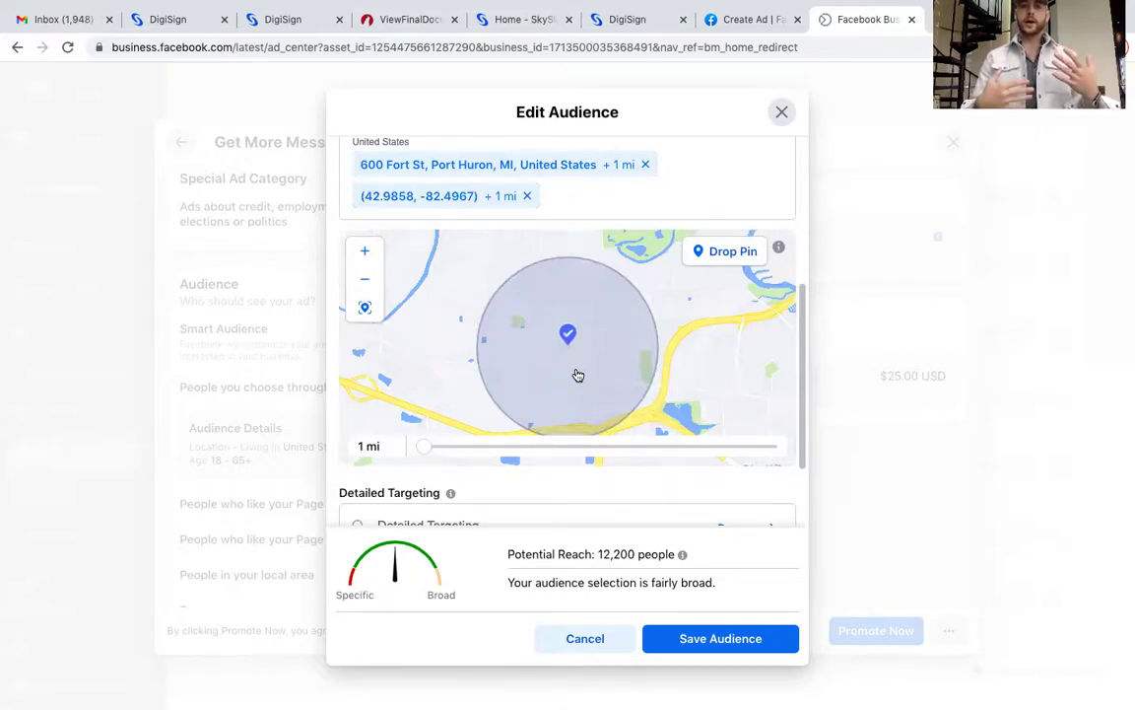
scroll(578, 376, down, 5)
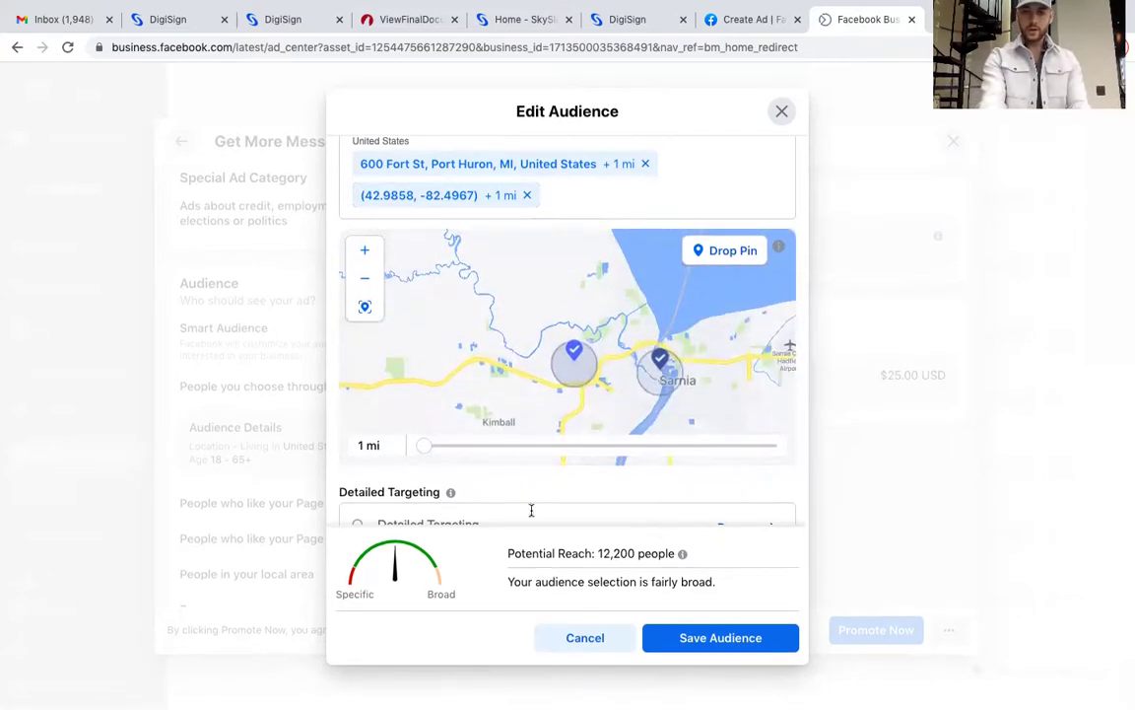
scroll(627, 498, down, 3)
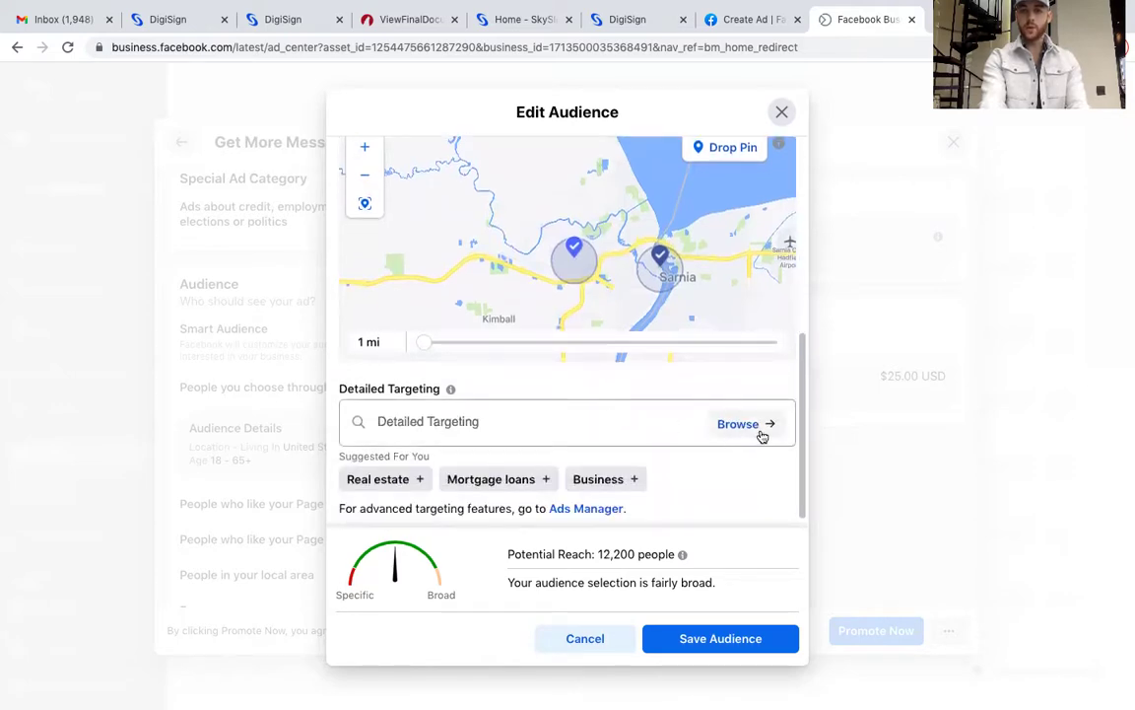
click(745, 424)
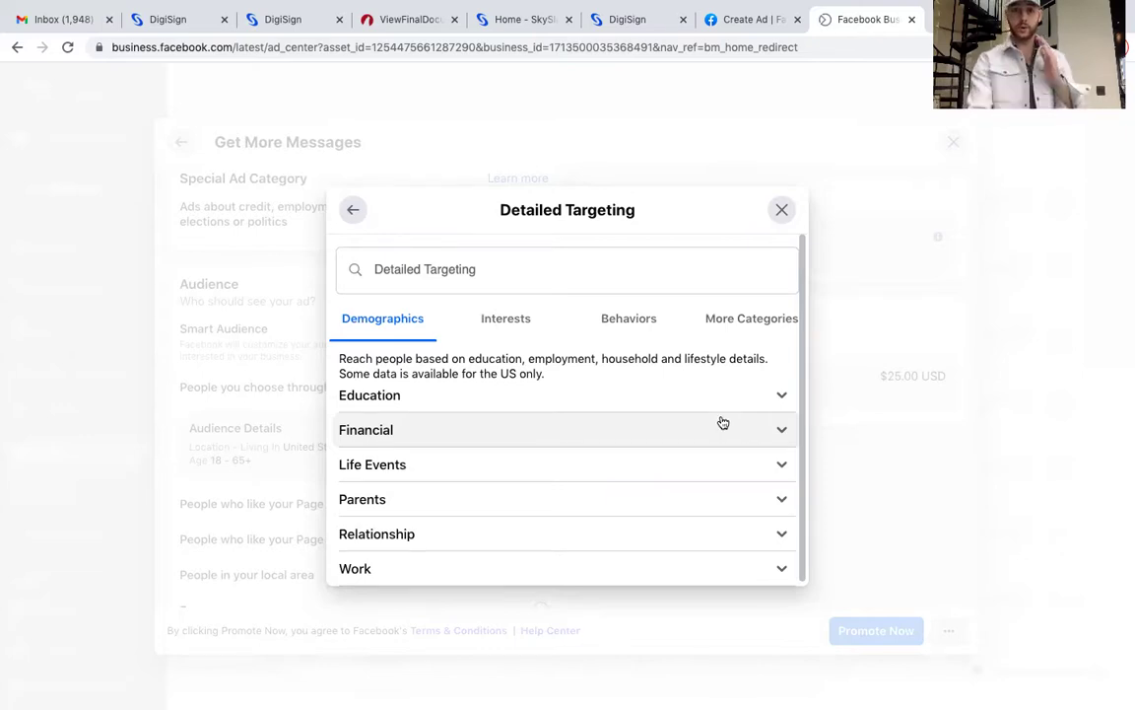
- Review Demographics > Relationship > Relationship Status options, then show the Behaviors categories
scroll(507, 439, down, 1)
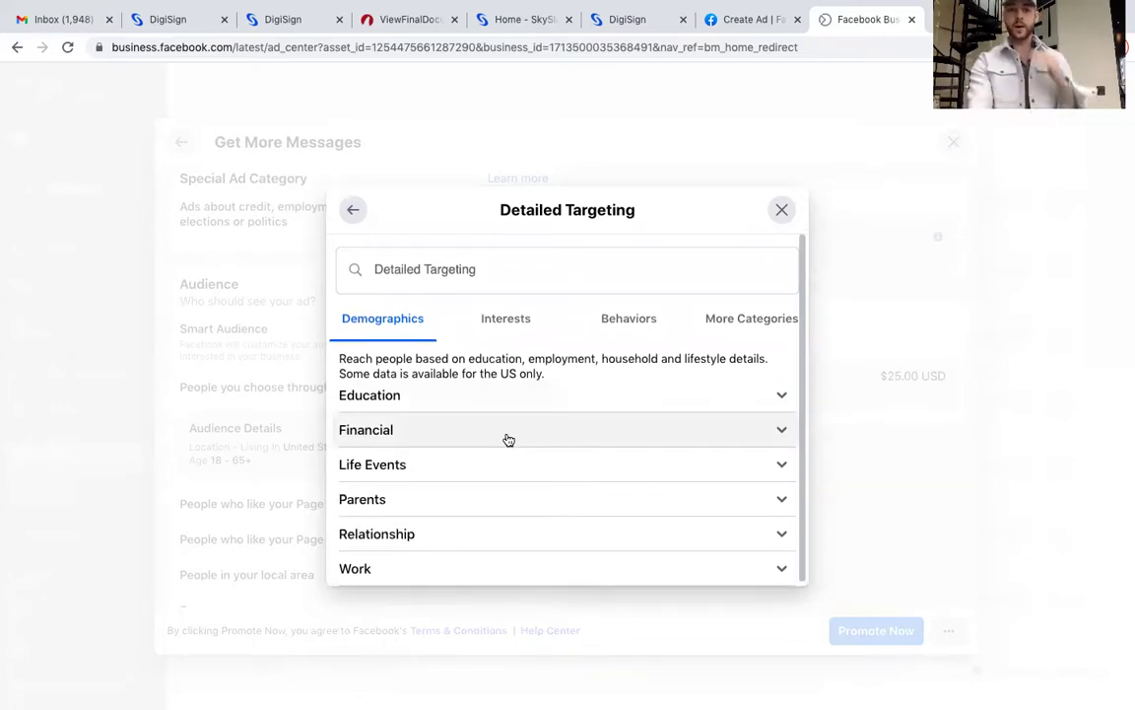
click(501, 530)
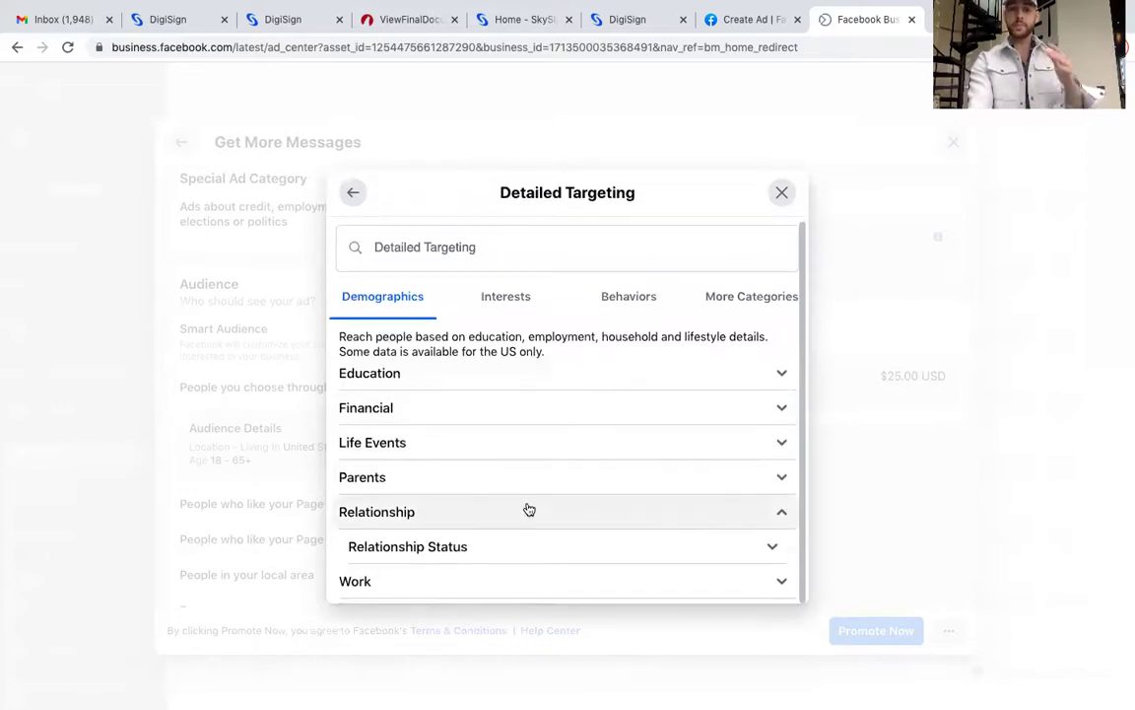
click(498, 553)
scroll(483, 537, down, 2)
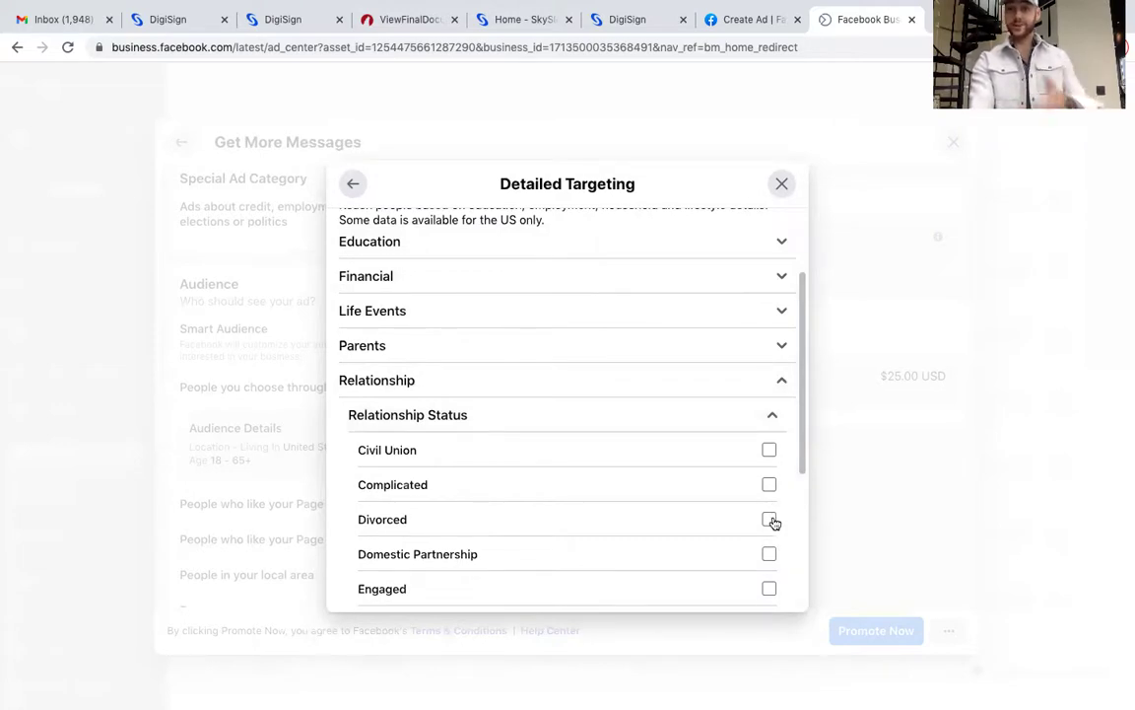
scroll(545, 532, down, 2)
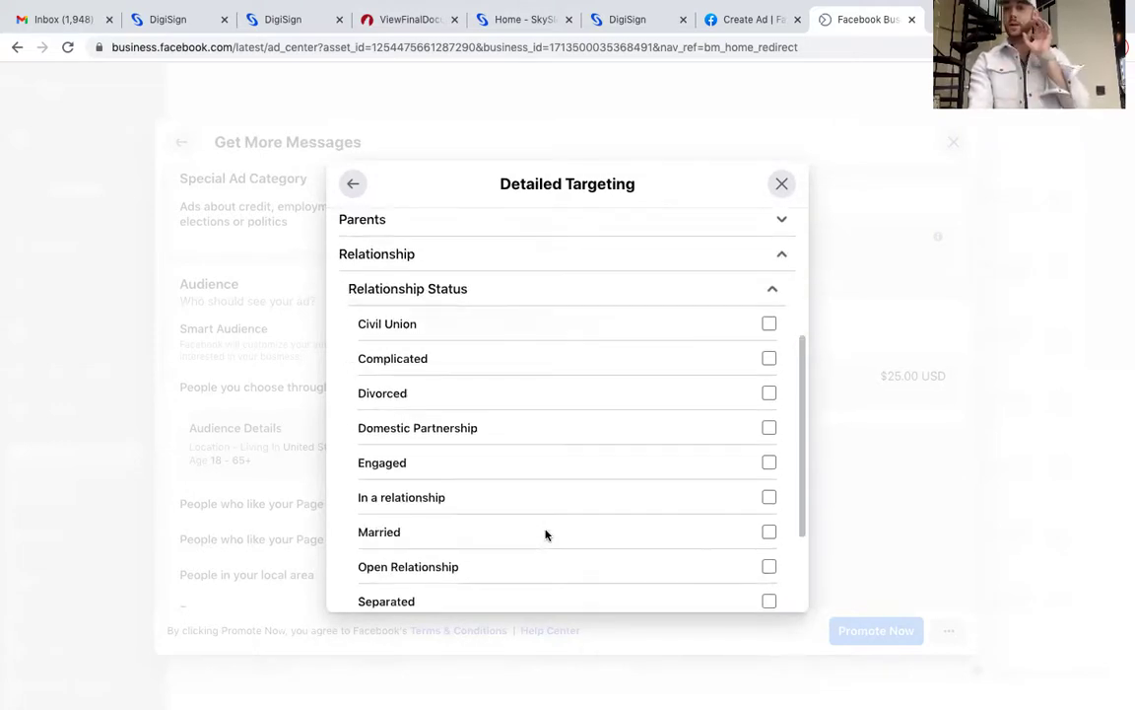
scroll(545, 534, up, 5)
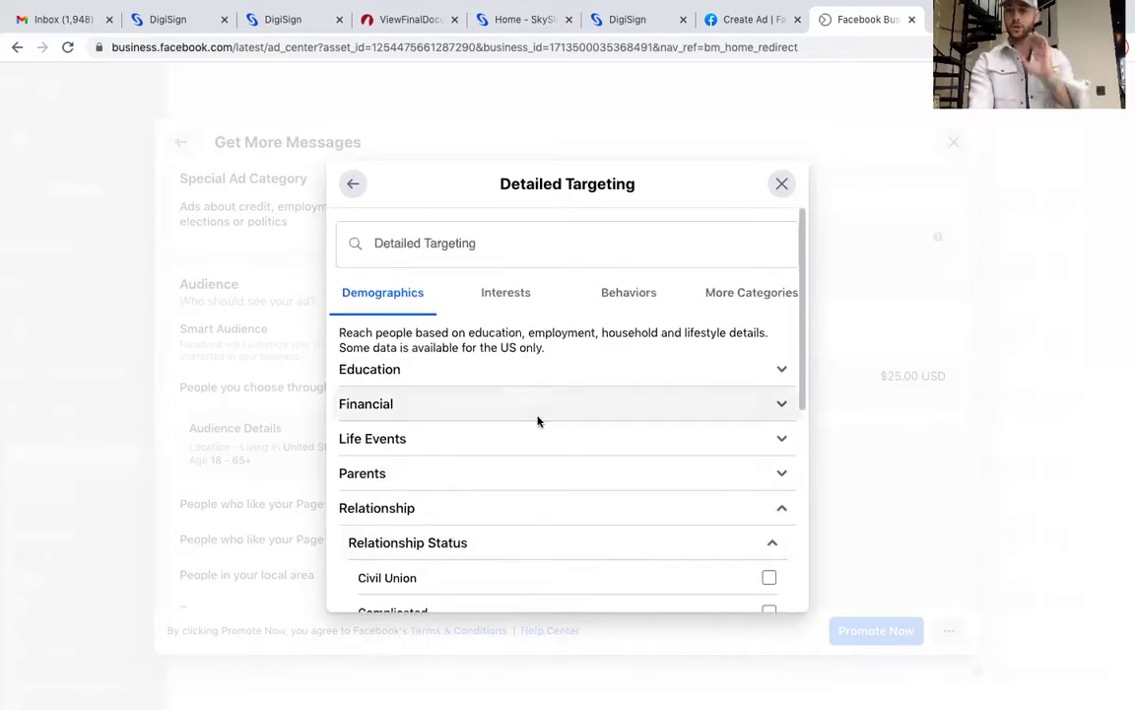
click(638, 293)
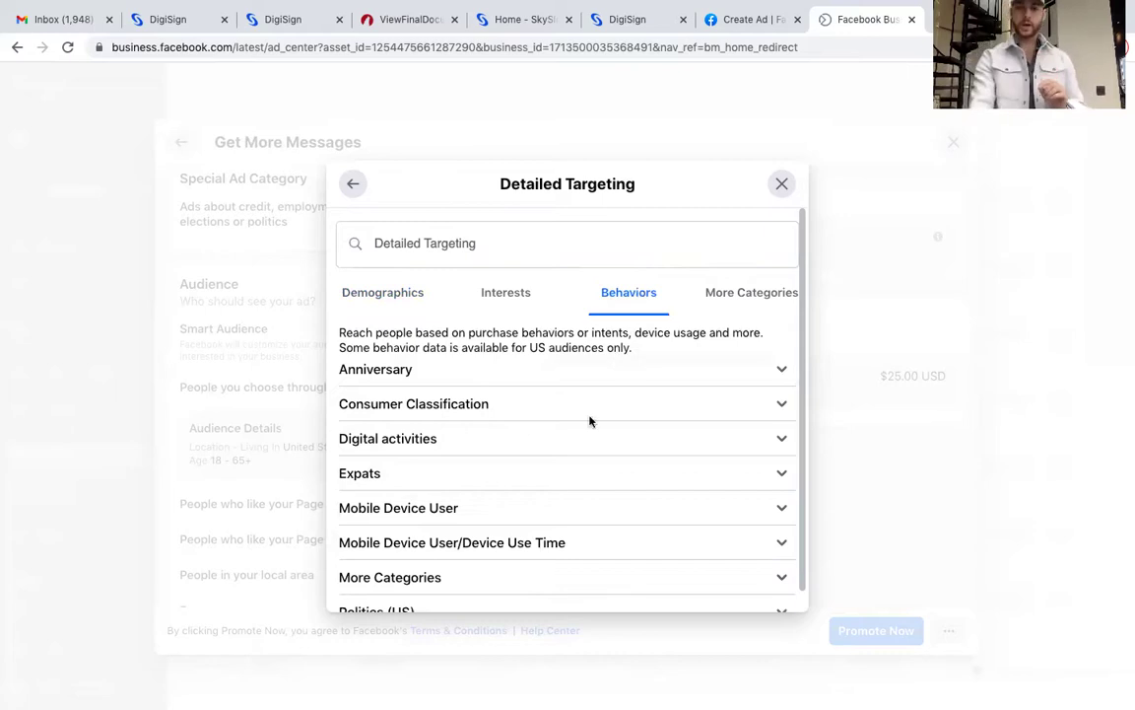
- Target people accessing Facebook on all mobile devices under Mobile Device User
click(548, 511)
scroll(545, 508, down, 3)
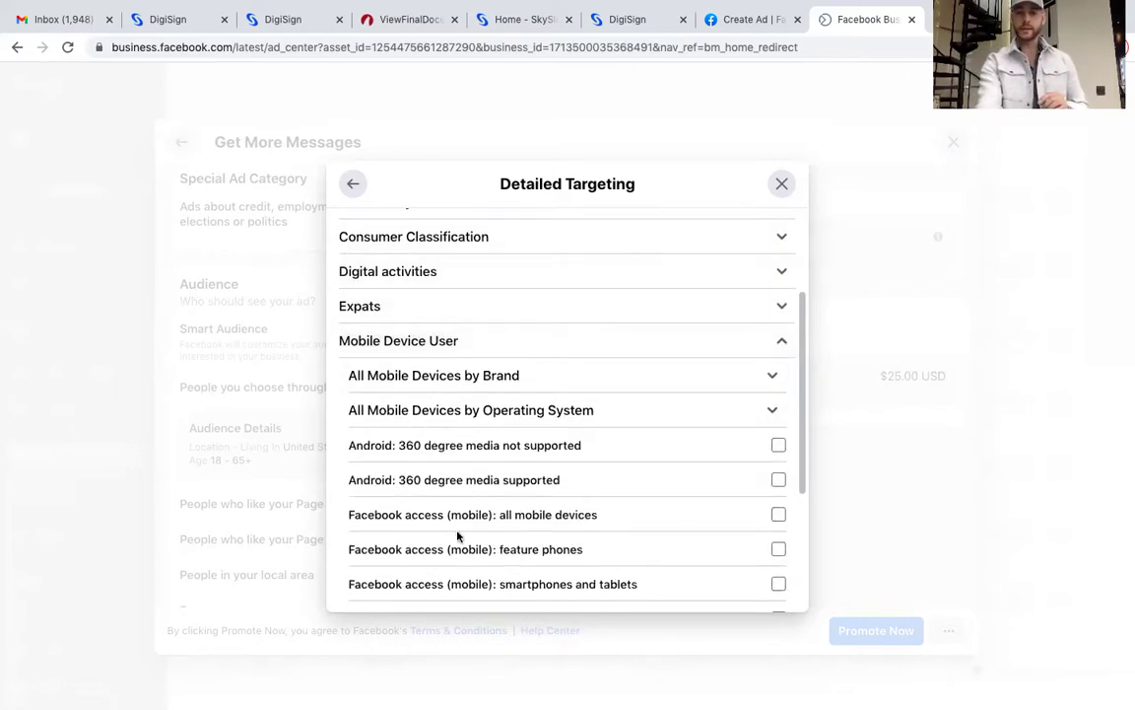
click(780, 515)
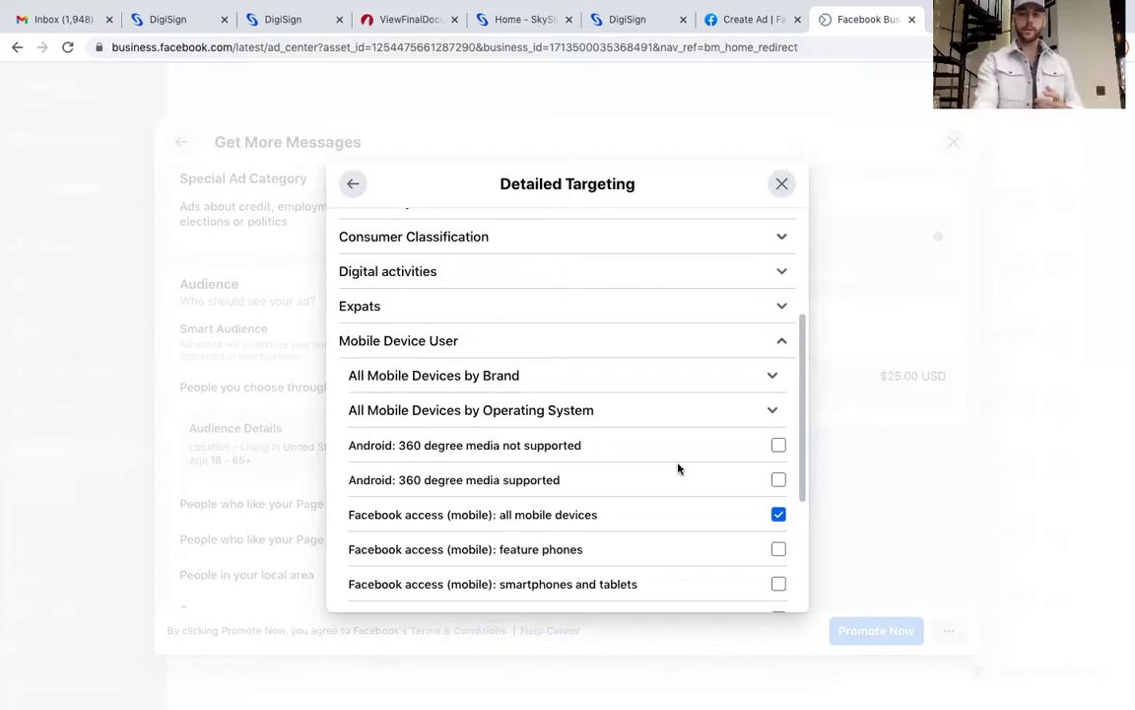
scroll(678, 468, down, 2)
scroll(678, 468, up, 3)
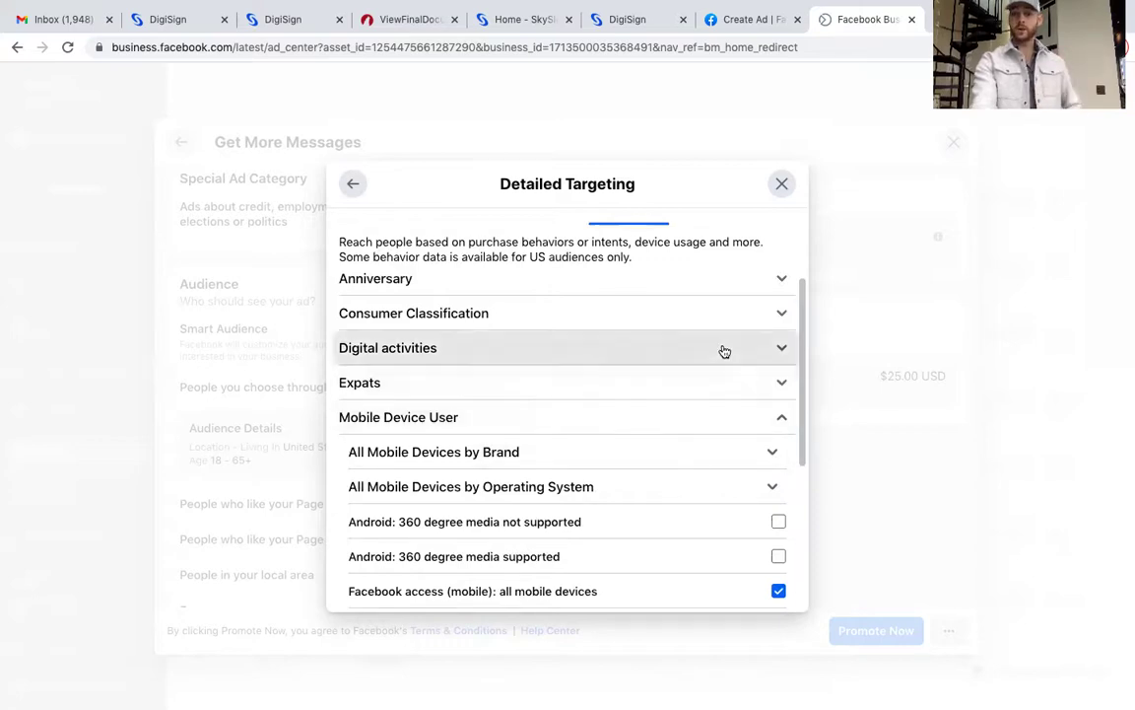
- Add the Facebook access (OS): Windows 10 behavior and return to Edit Audience
click(389, 351)
click(533, 382)
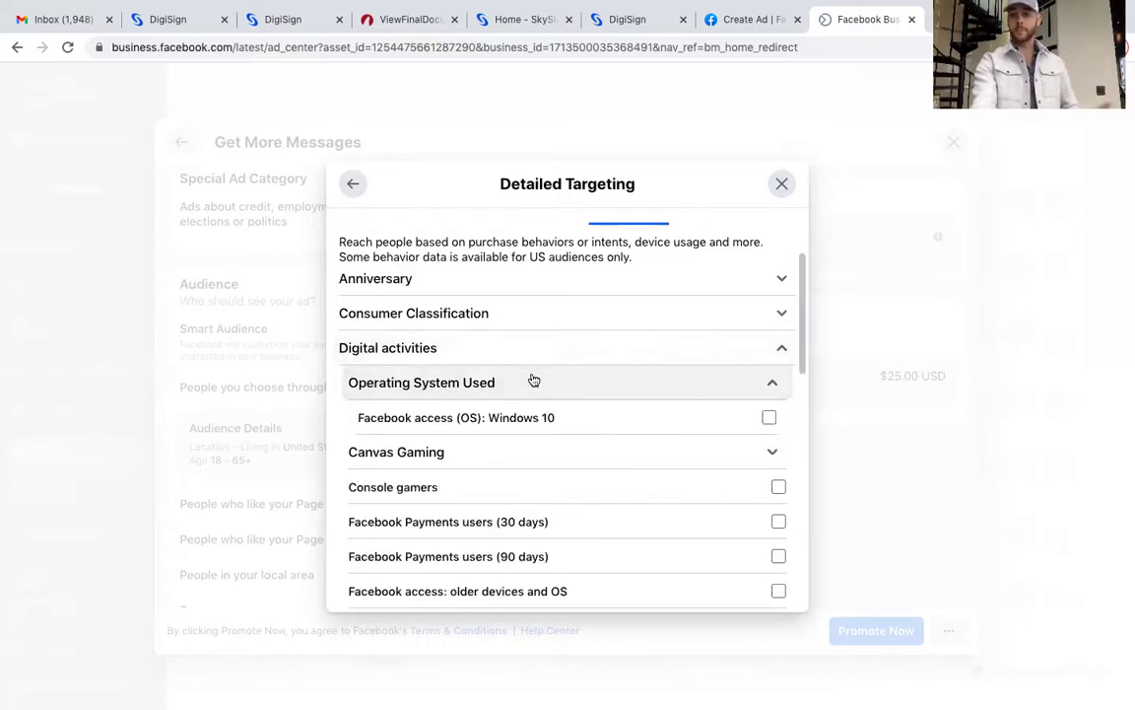
click(769, 417)
scroll(671, 493, down, 10)
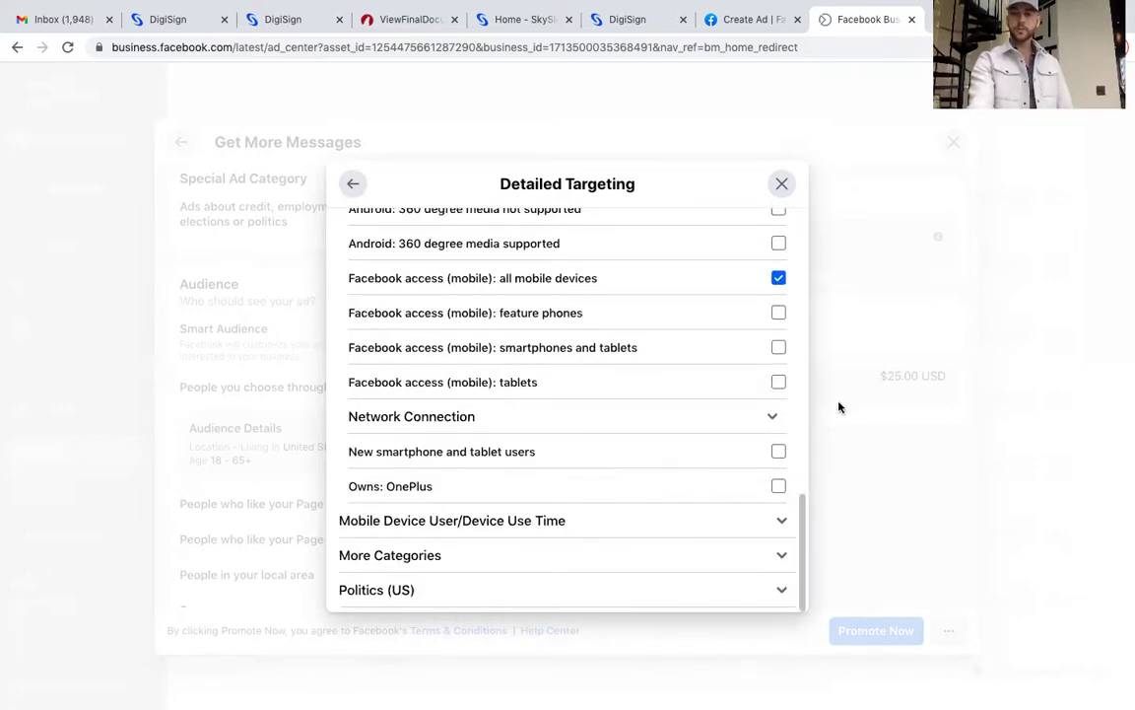
scroll(689, 405, up, 3)
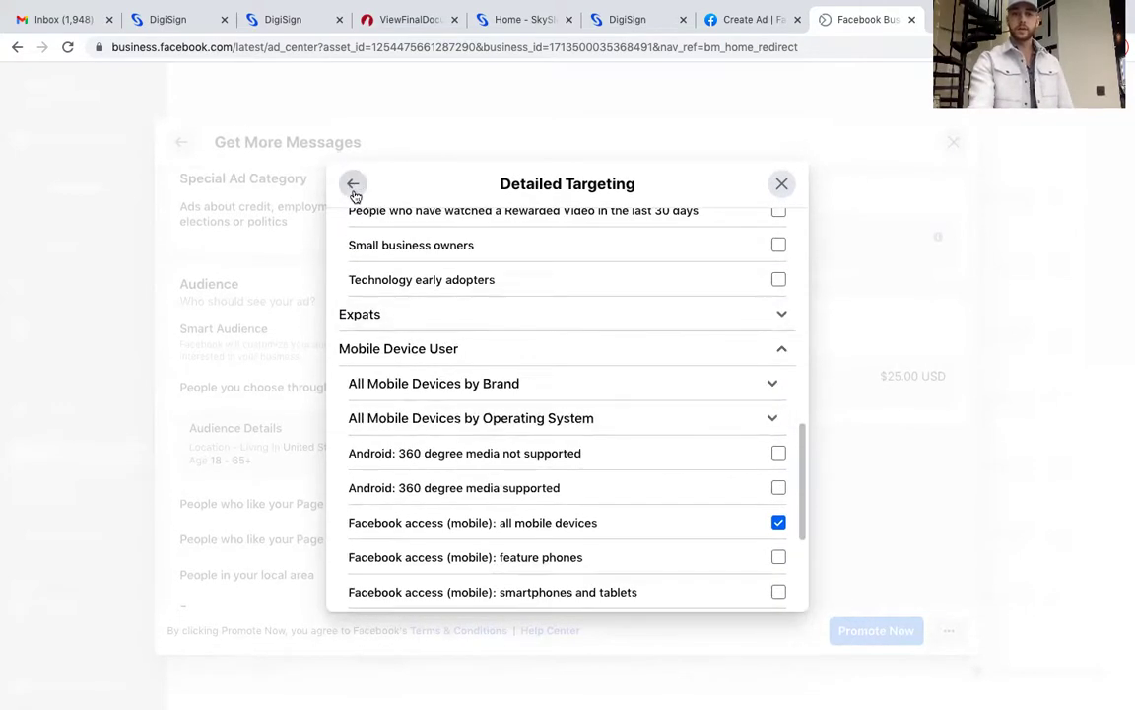
scroll(476, 335, up, 4)
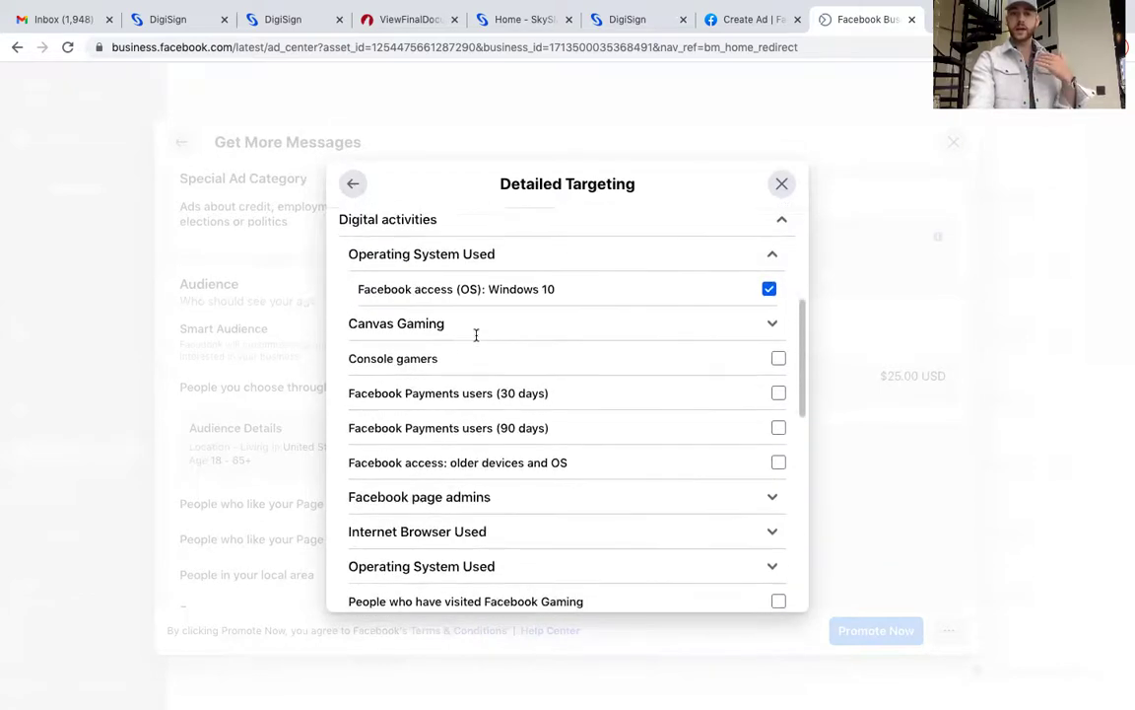
scroll(476, 335, up, 1)
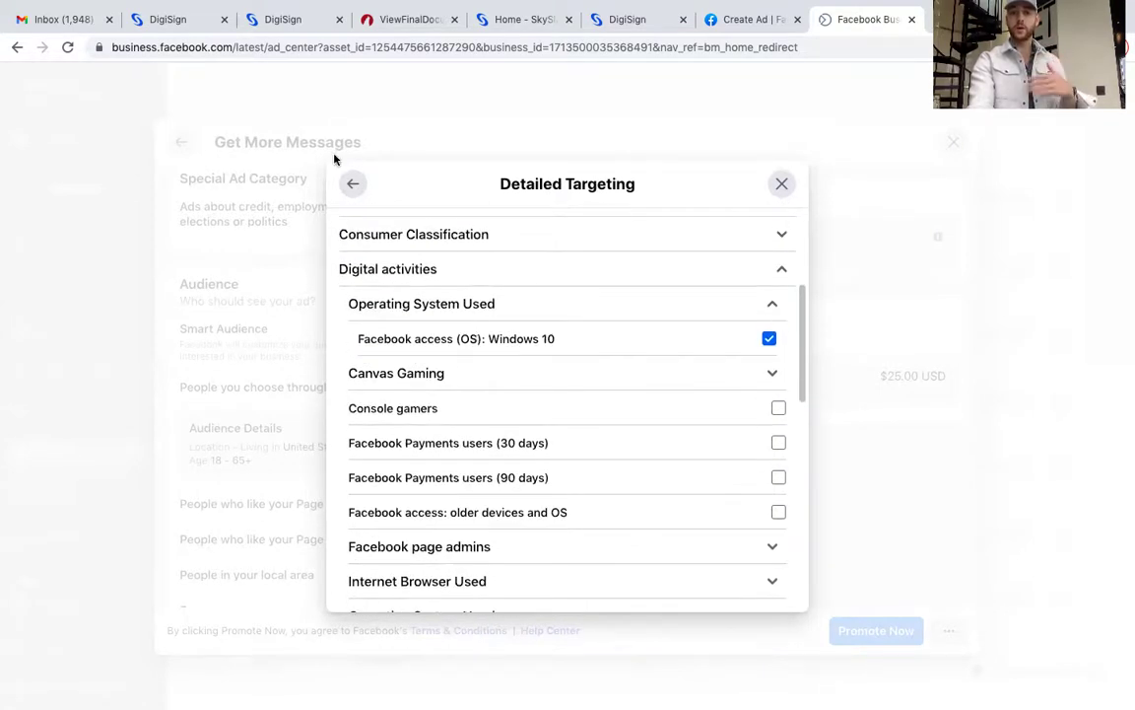
click(353, 185)
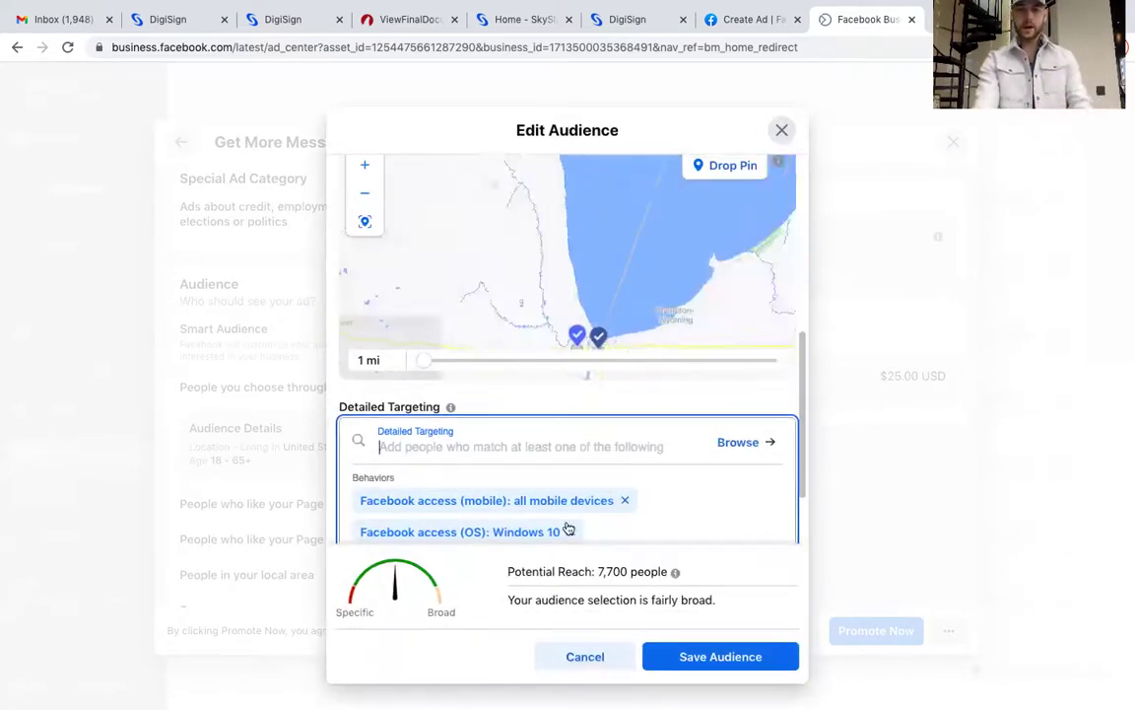
- Save the audience targeting mobile-device and Windows 10 users around the Port Huron locations
scroll(574, 529, down, 2)
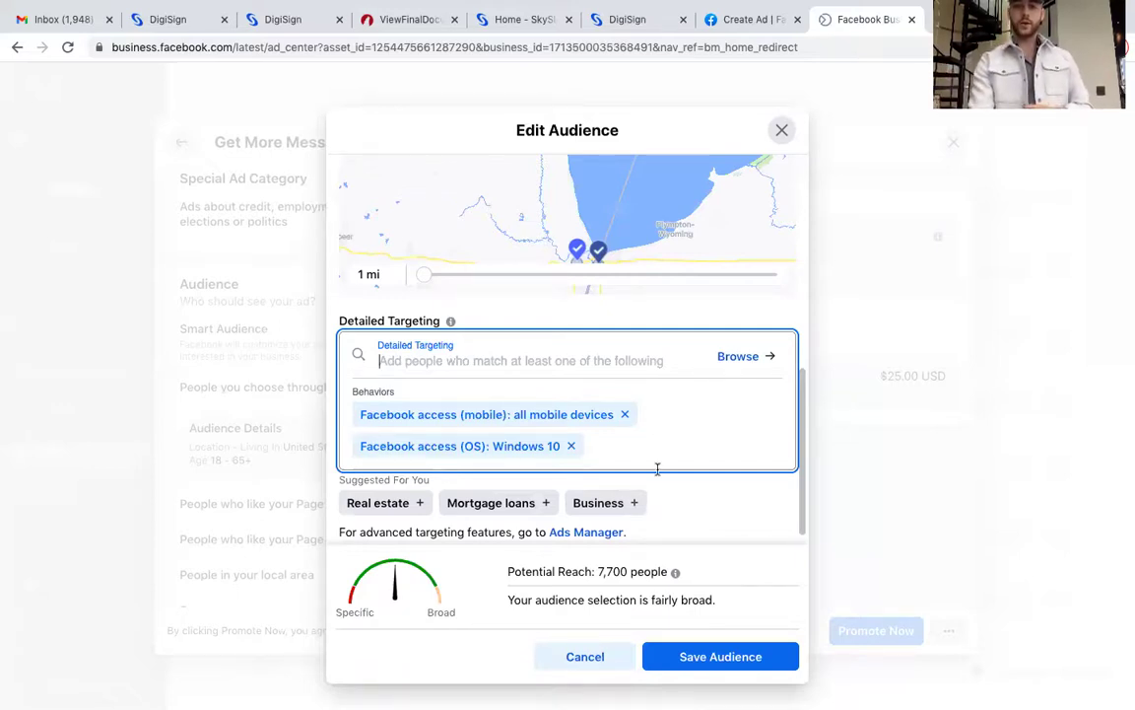
scroll(656, 469, down, 1)
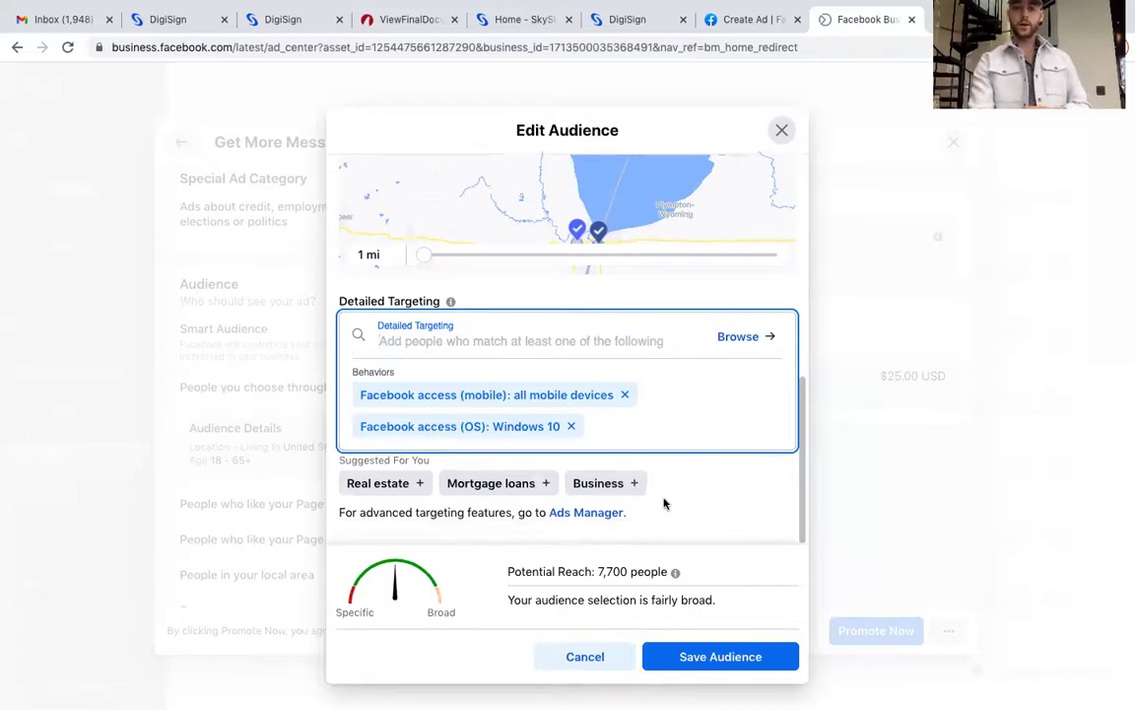
click(694, 653)
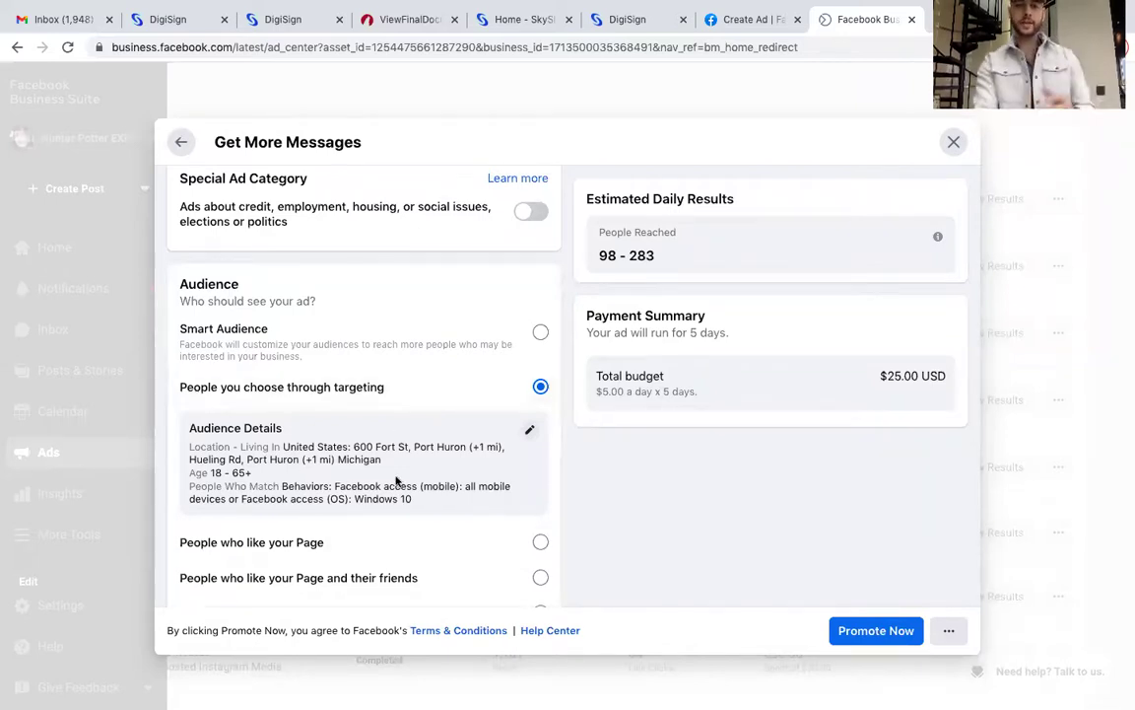
- Scroll down to the Schedule and Duration section showing the 5-day run starting Oct 8, 2021
scroll(412, 478, down, 1)
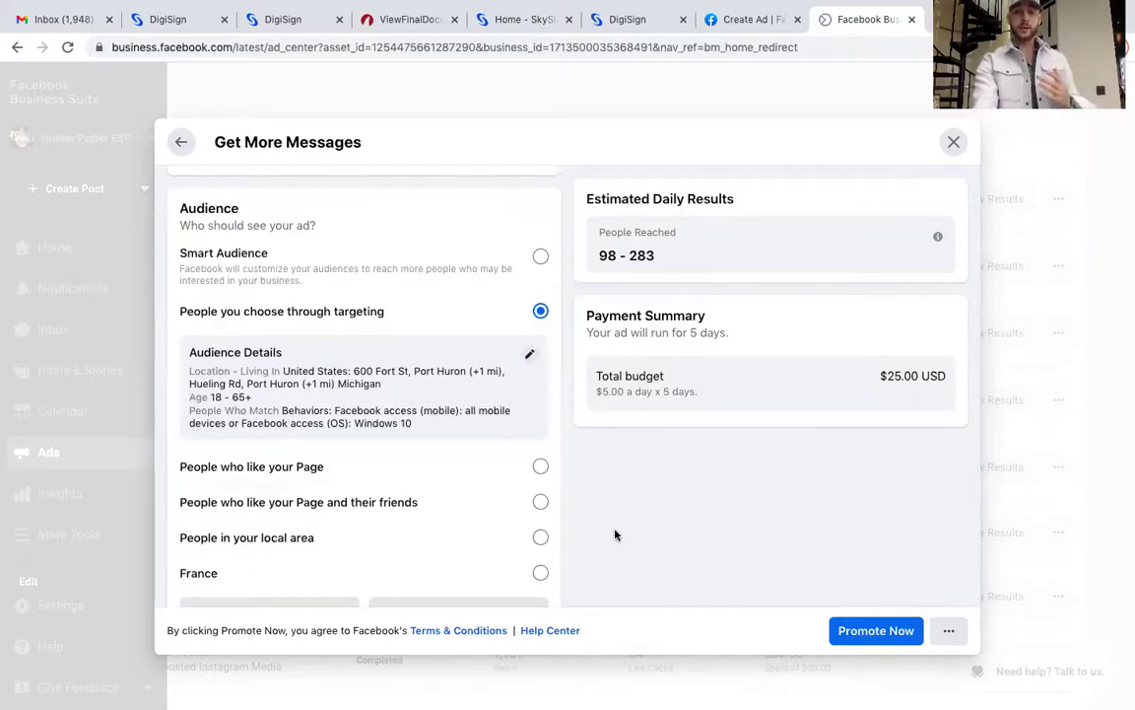
scroll(615, 534, down, 1)
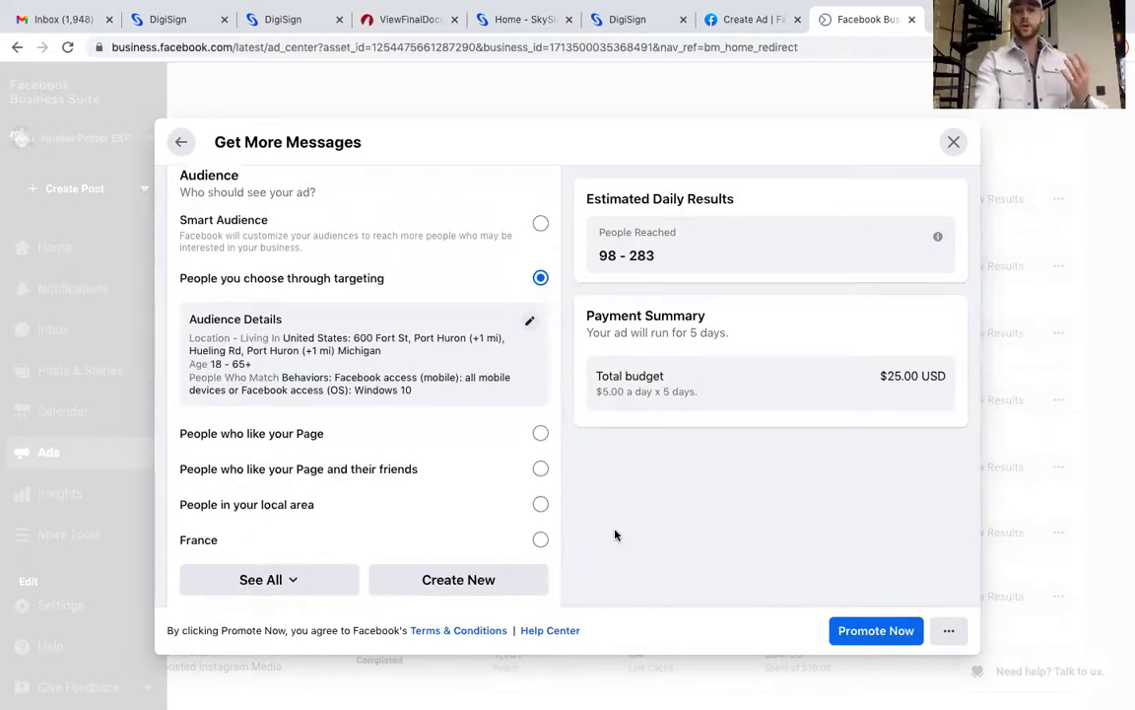
scroll(615, 534, down, 5)
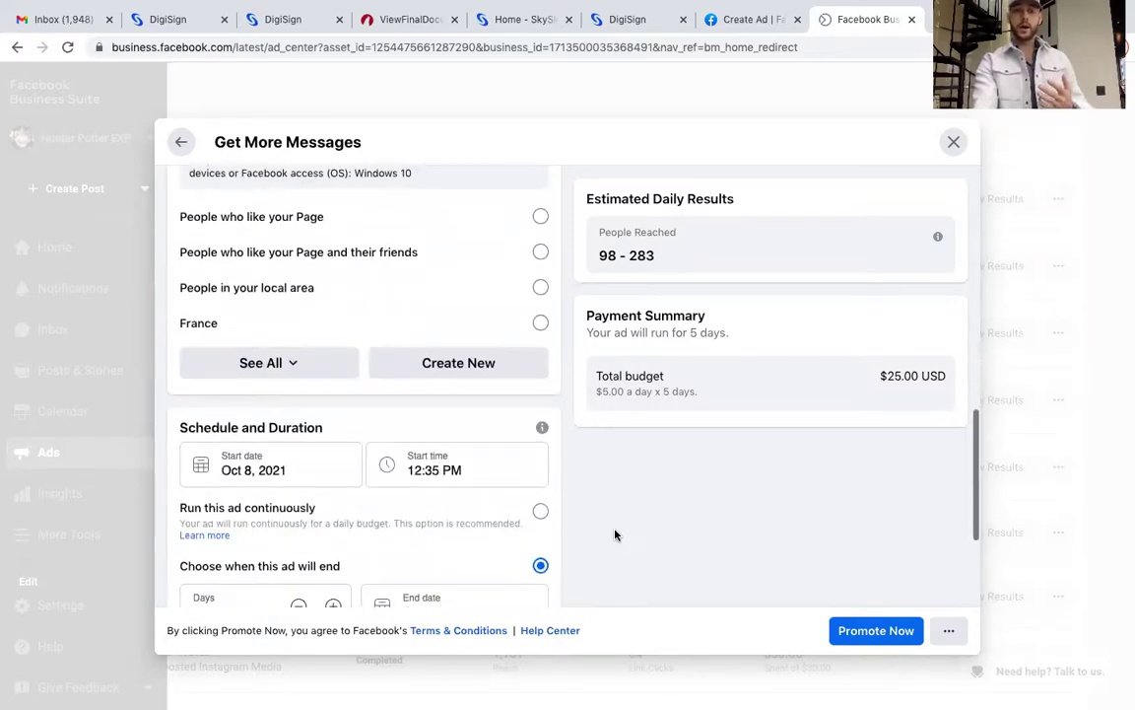
scroll(615, 534, down, 1)
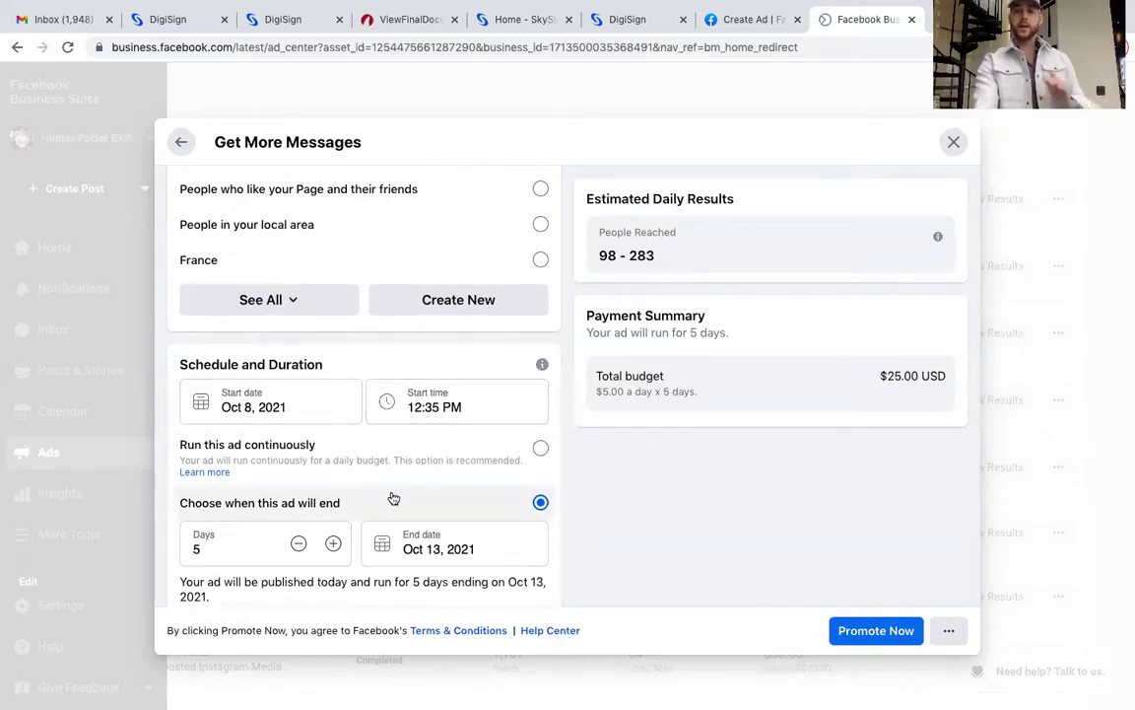
- Change the run to 9 days by setting the end date to October 17, 2021
click(299, 545)
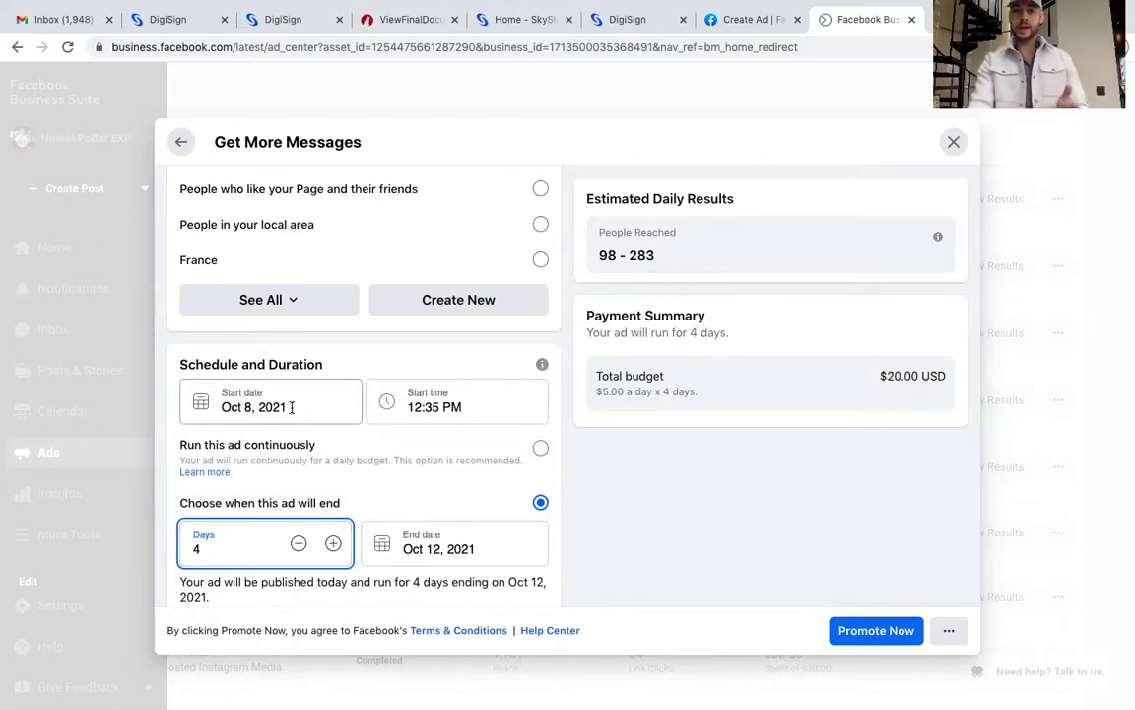
click(484, 550)
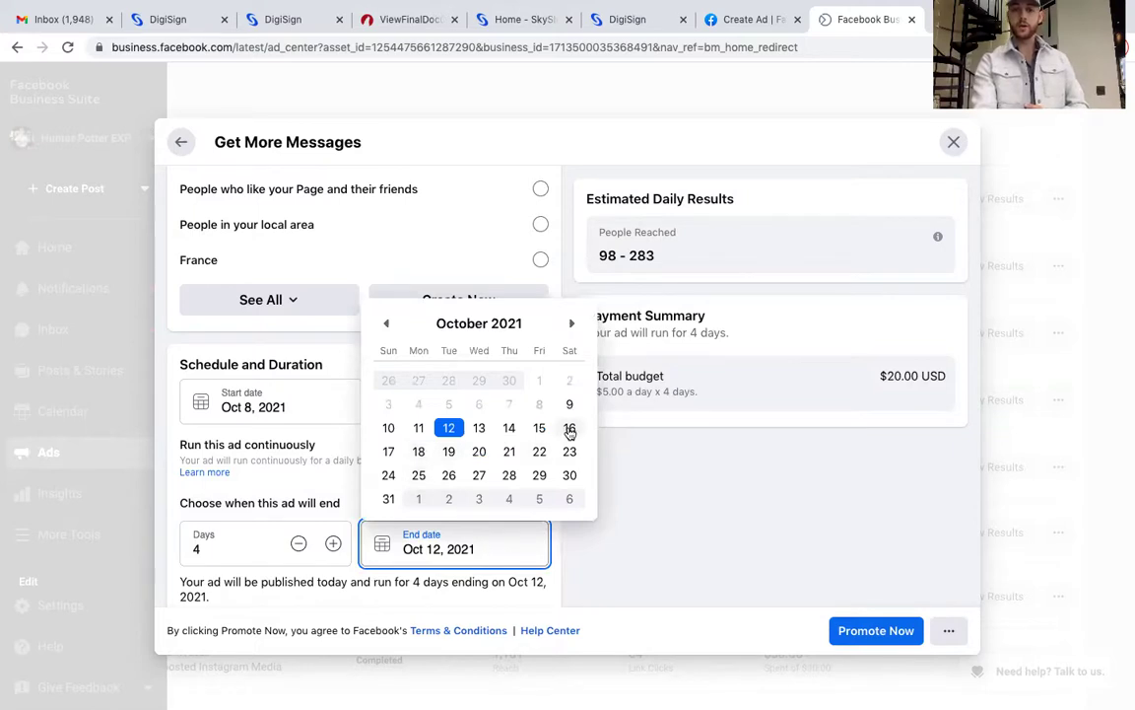
click(390, 451)
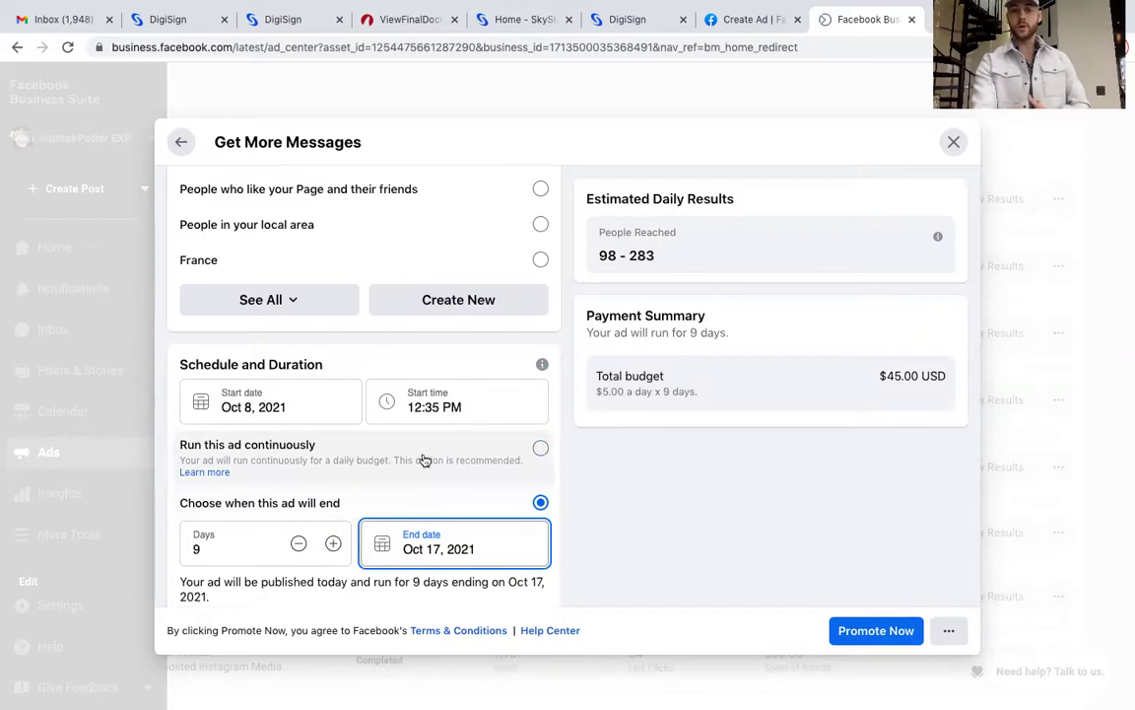
scroll(444, 505, down, 1)
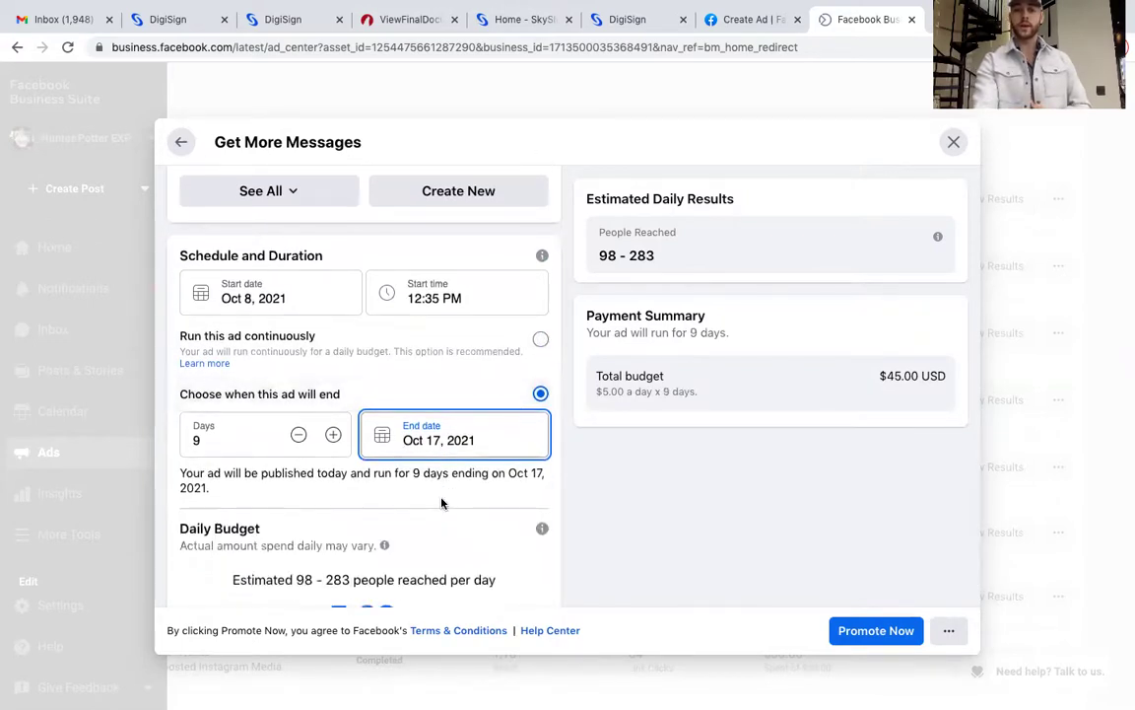
scroll(441, 504, down, 1)
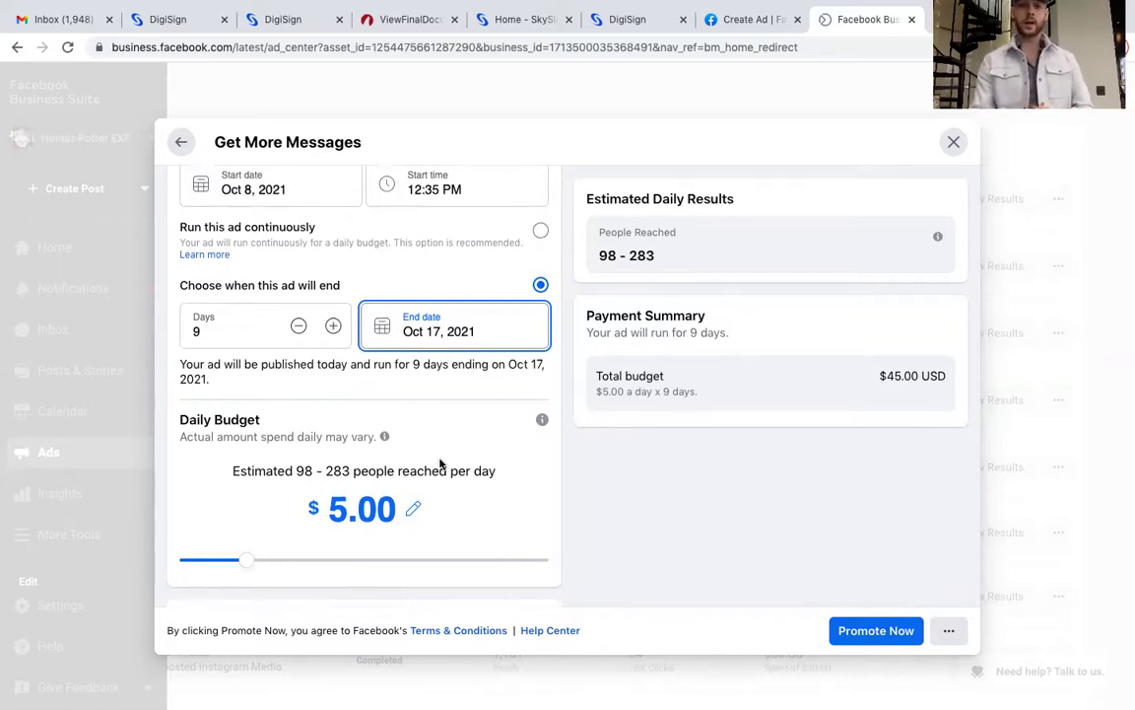
- Adjust the Daily Budget slider to $10.00 per day, for a $90.00 total
click(299, 559)
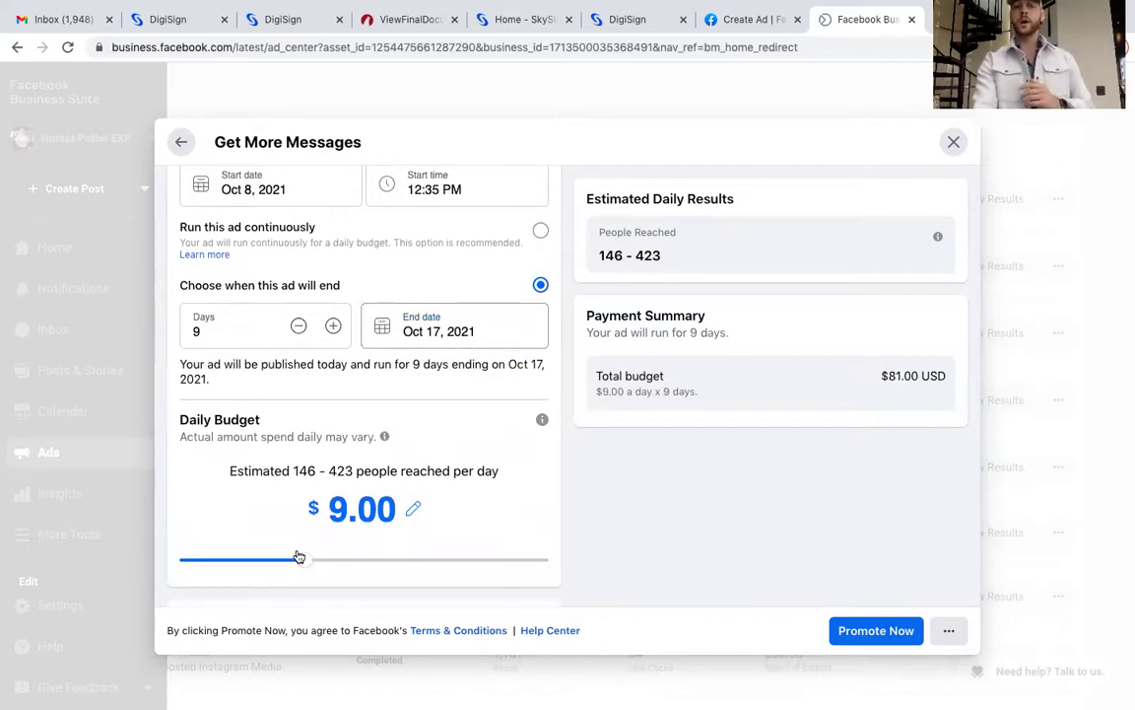
click(325, 562)
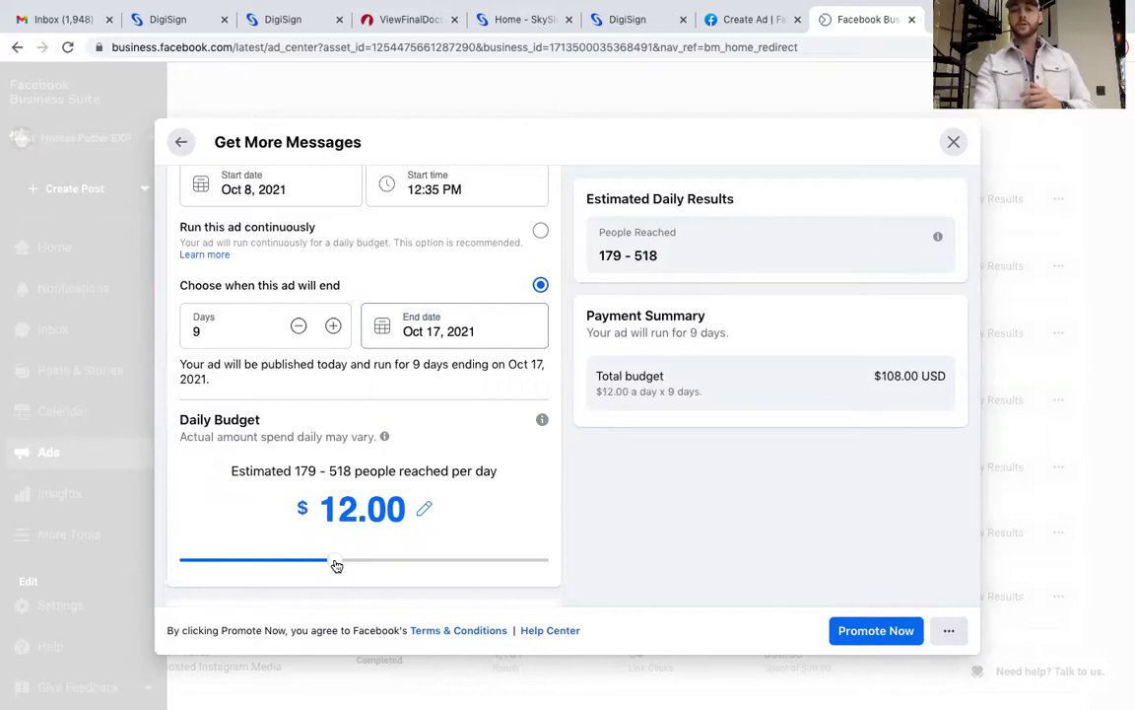
click(390, 565)
click(423, 566)
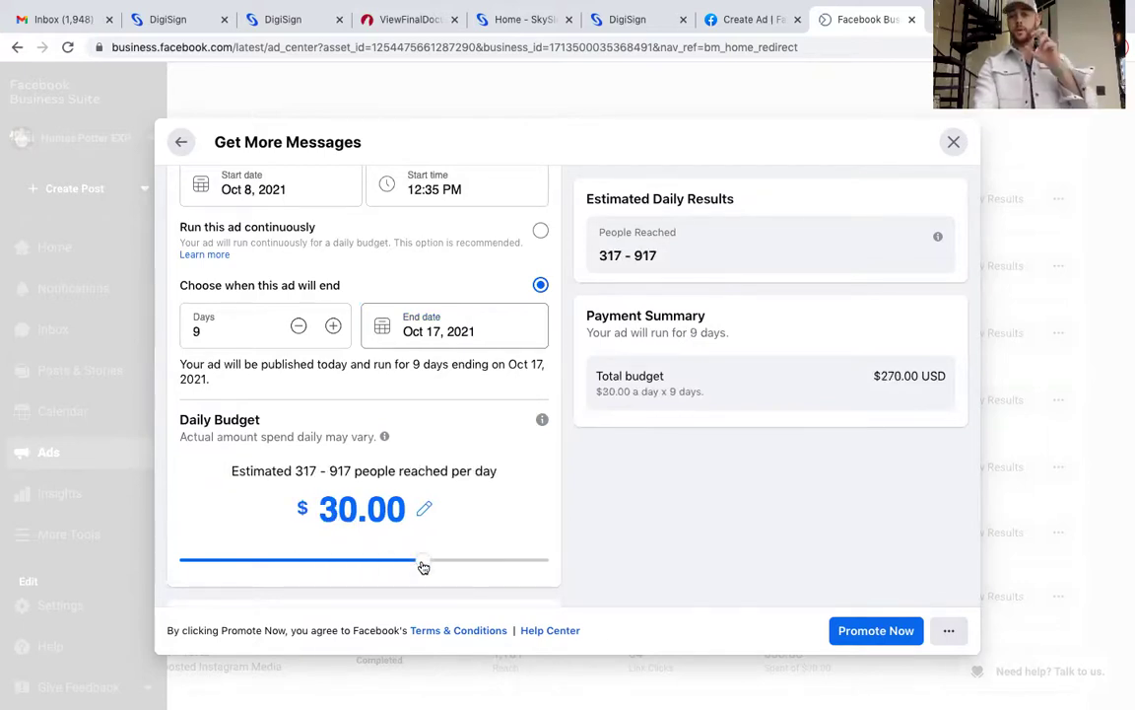
click(345, 565)
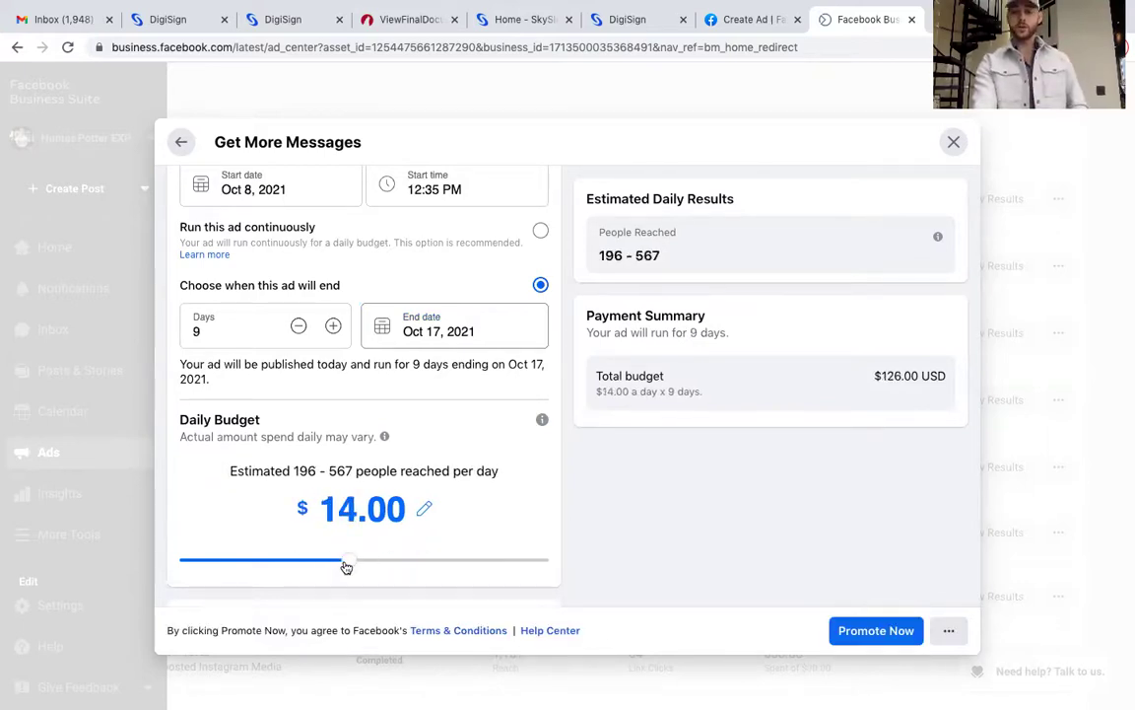
click(315, 564)
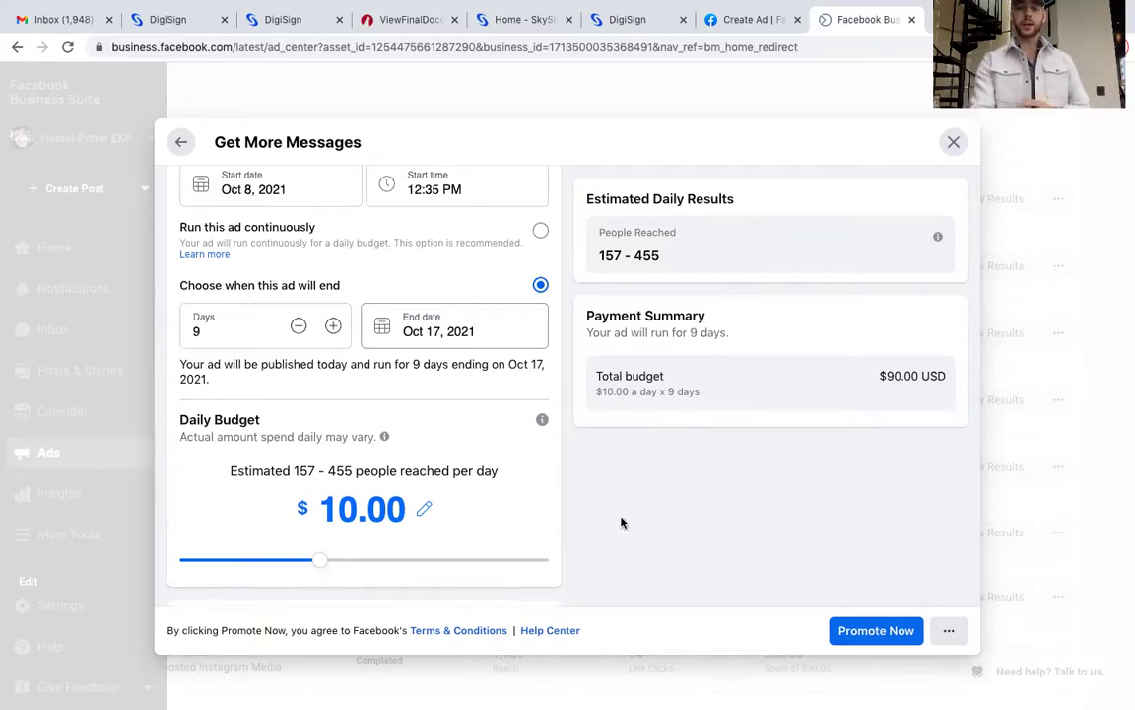
scroll(621, 522, down, 3)
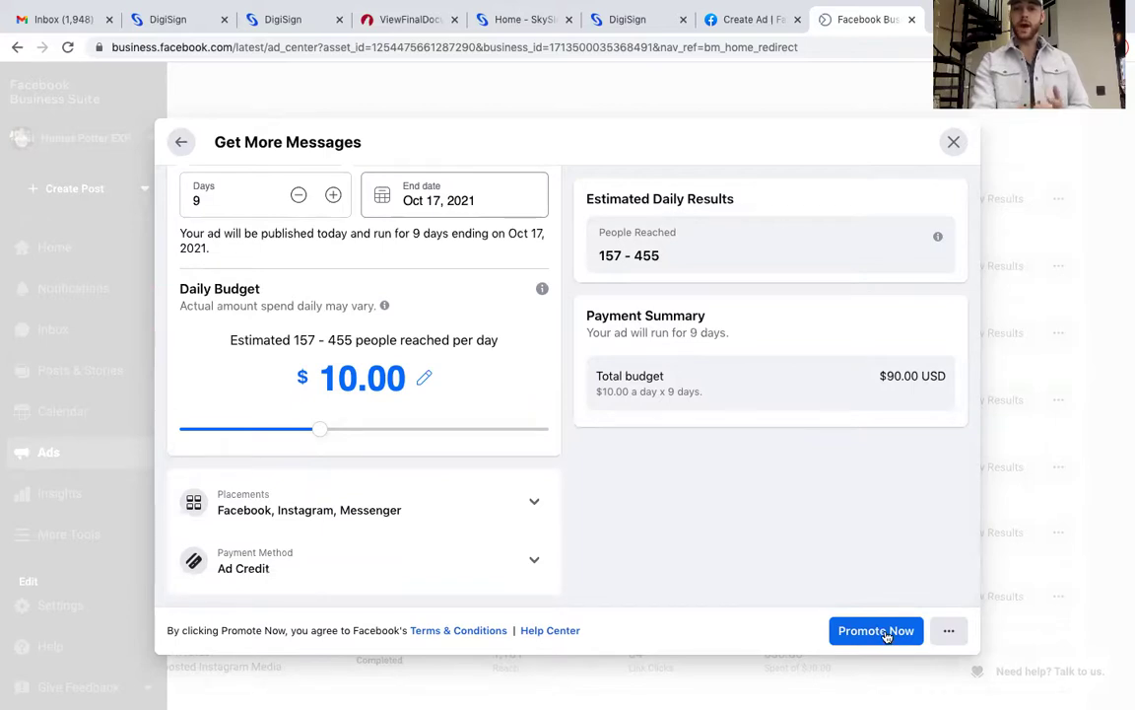
scroll(872, 602, up, 5)
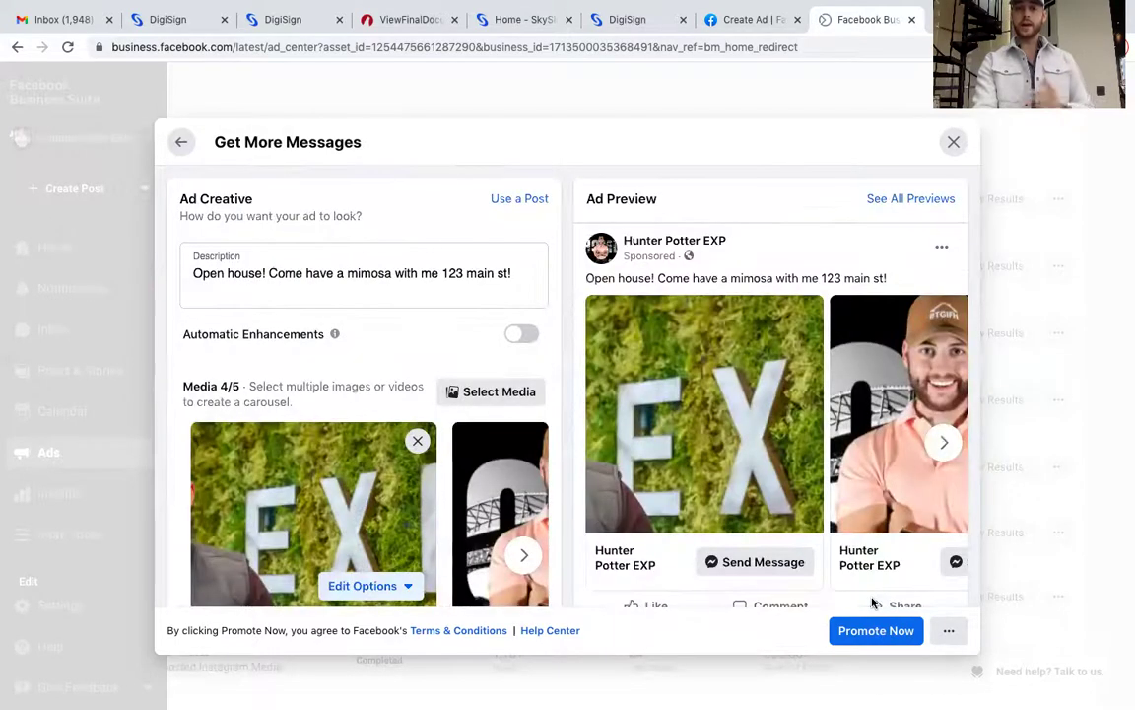